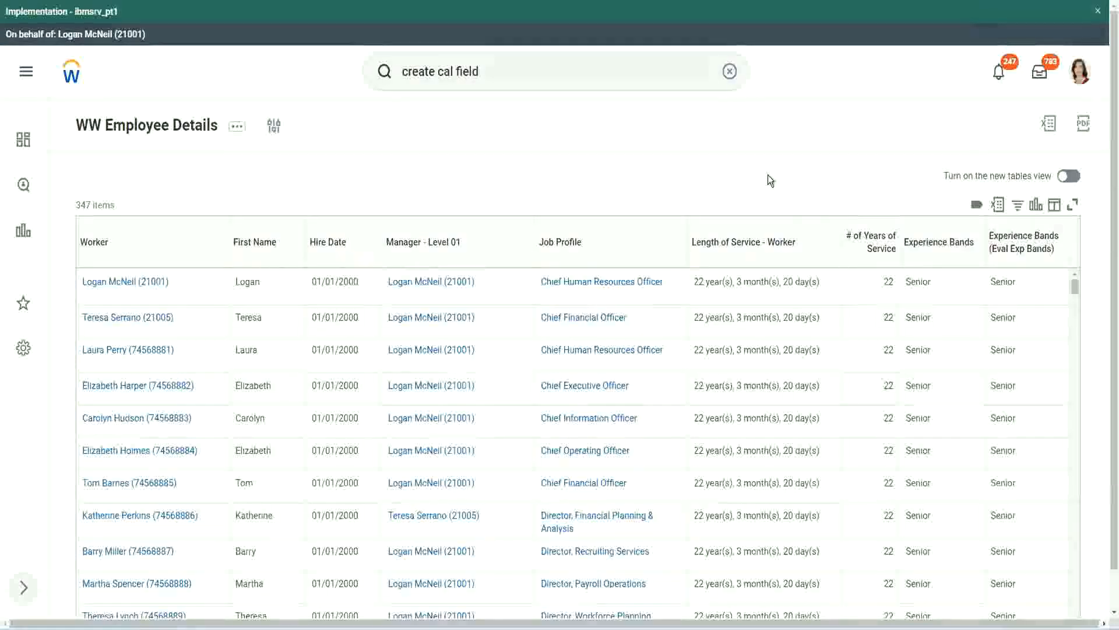
left_click(970, 276)
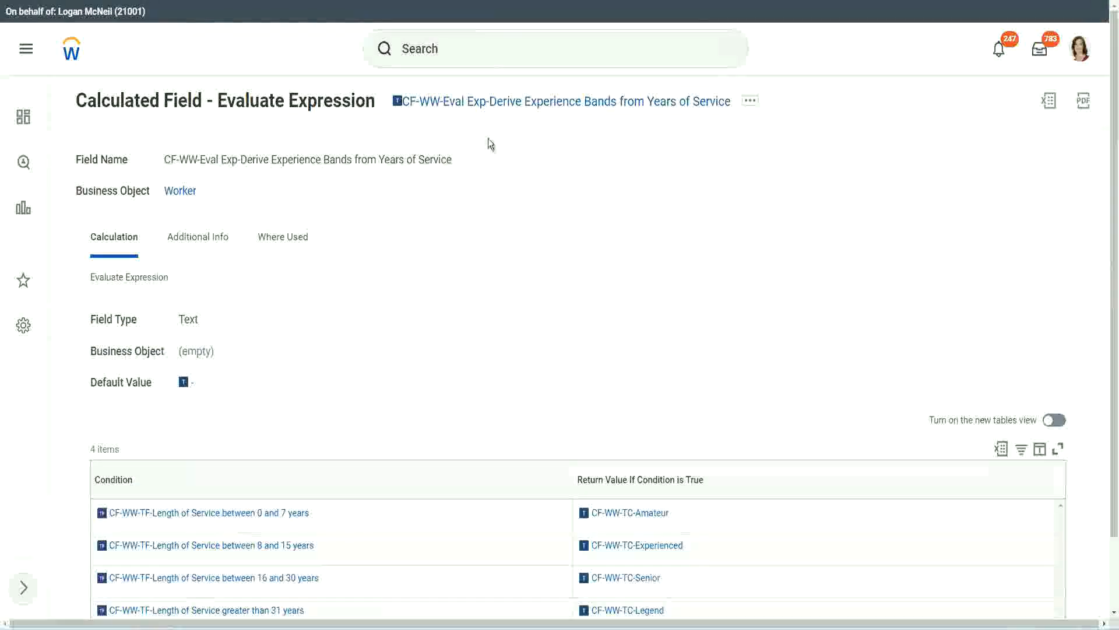
right_click(483, 106)
left_click(528, 173)
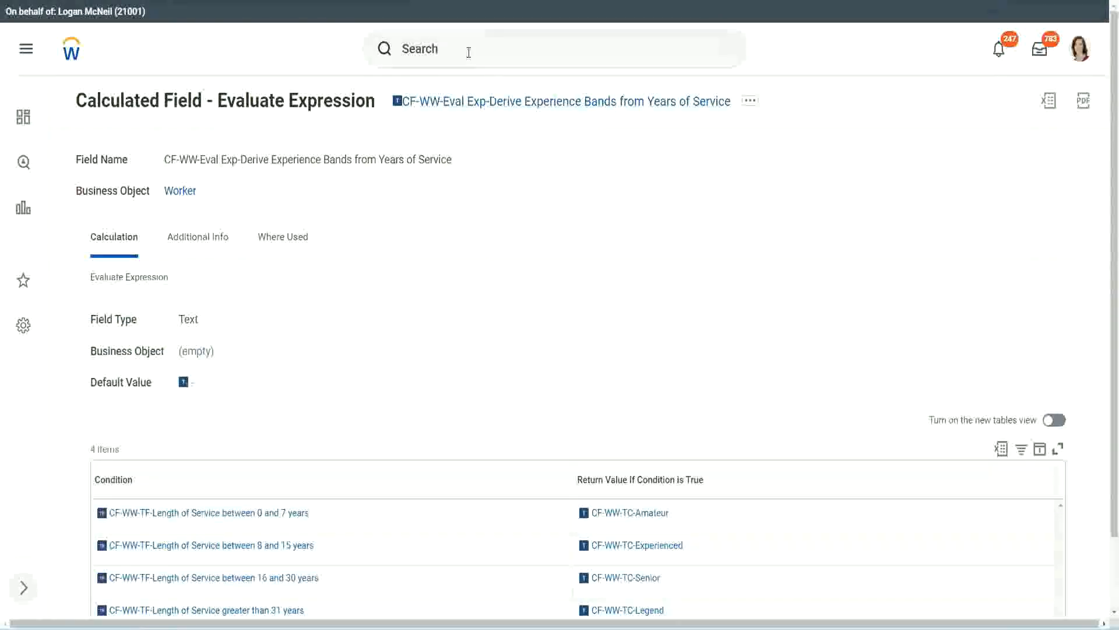
left_click(469, 52)
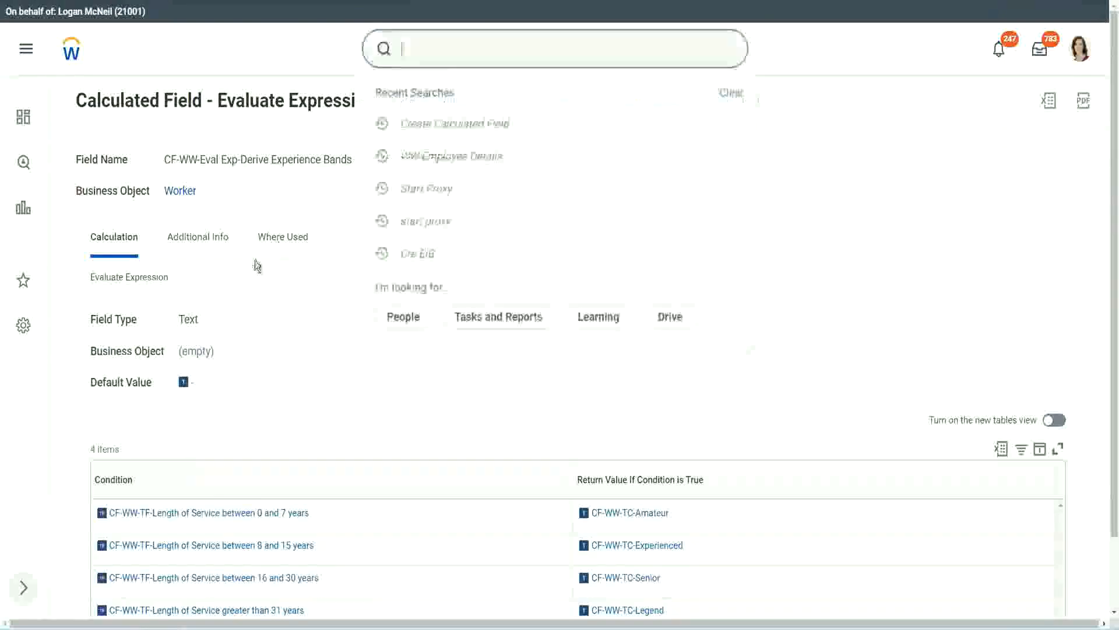
left_click(793, 131)
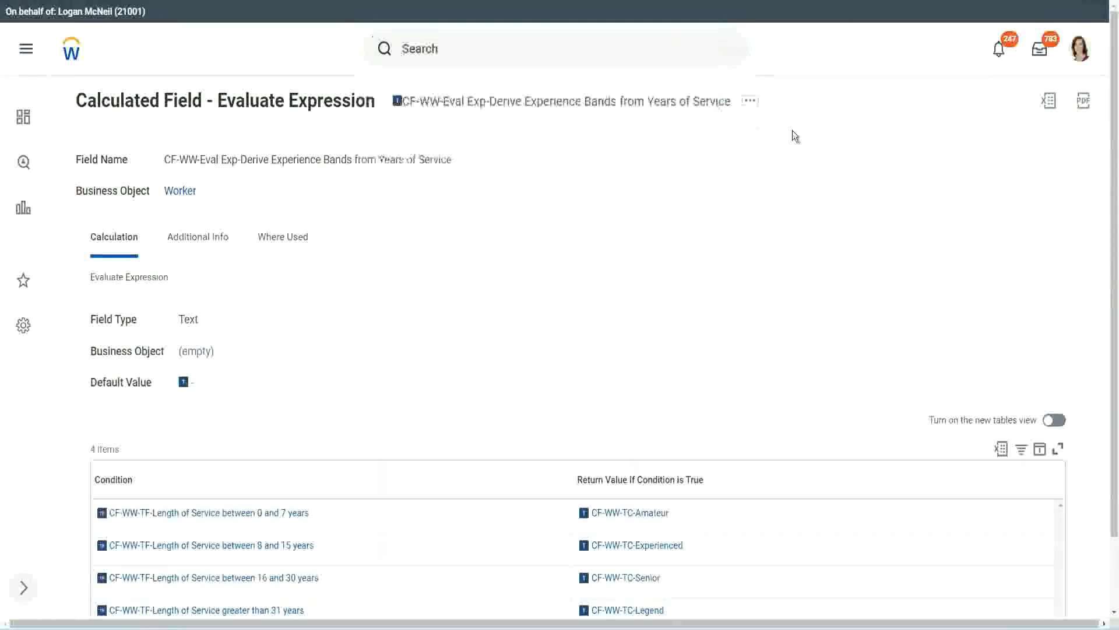
- Search for "create calc field" and open the Create Calculated Field task
left_click(443, 45)
type("create calc")
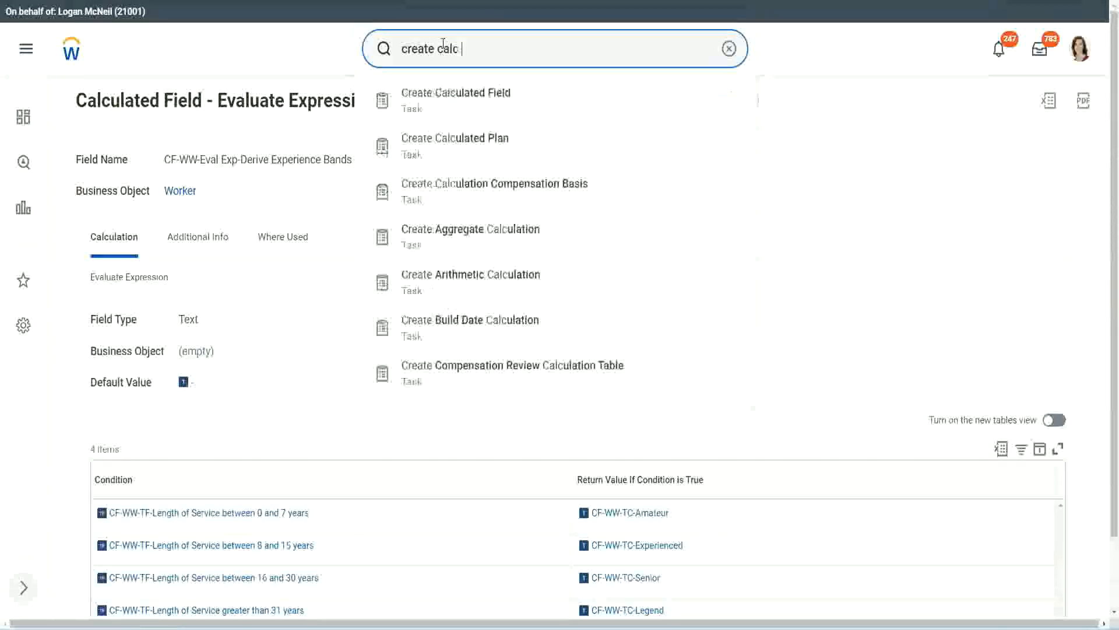
type(" field")
left_click(467, 109)
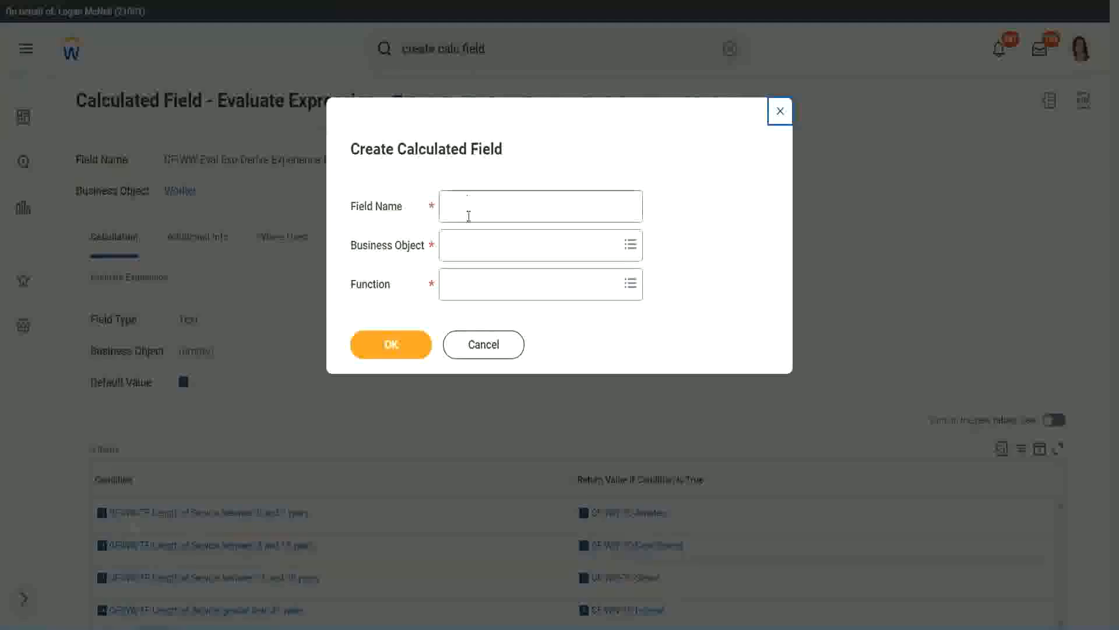
- Name the new calculated field "CF-WW-LRB-Identify Experience Bands from years of Service"
left_click(470, 211)
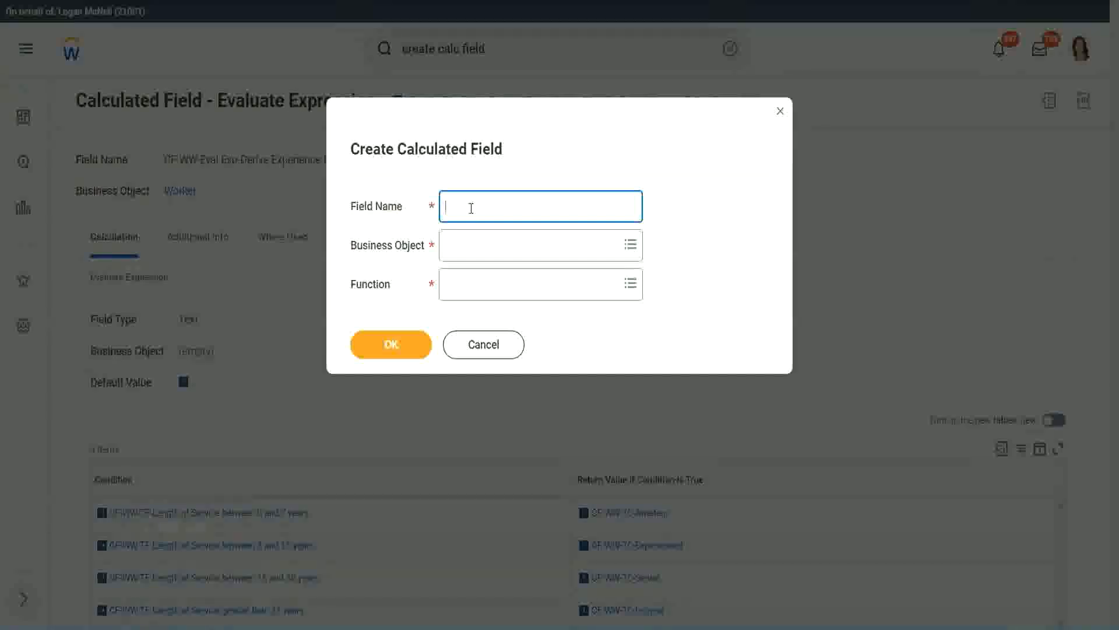
type("CF-WW-LRB-Identi")
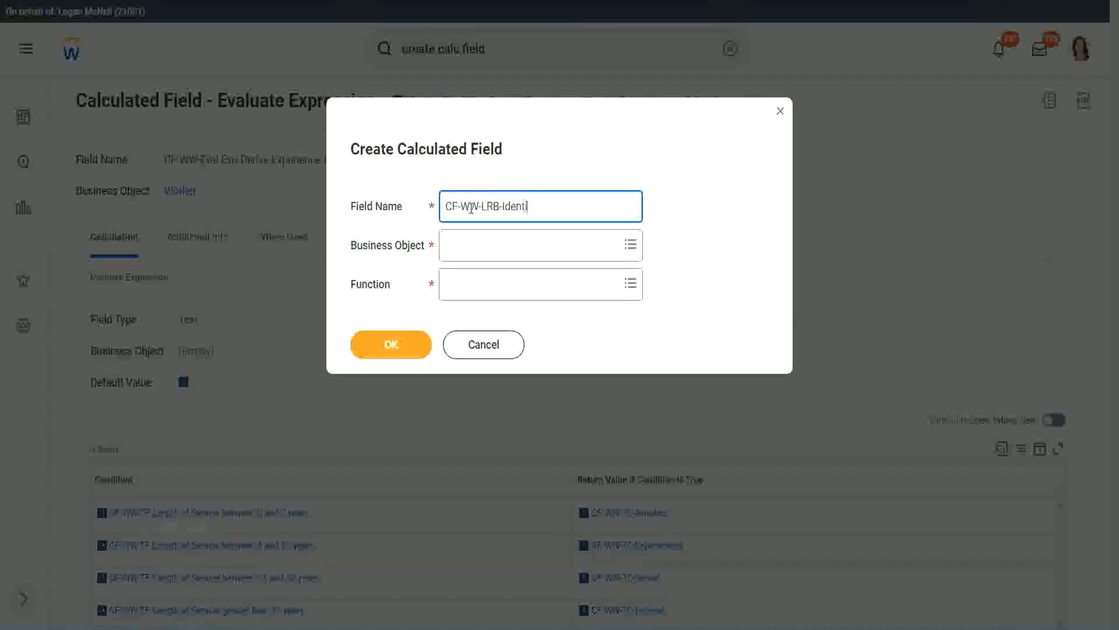
type("fy Exeperience")
key("BackSpace")
type("e Bands from years of Se")
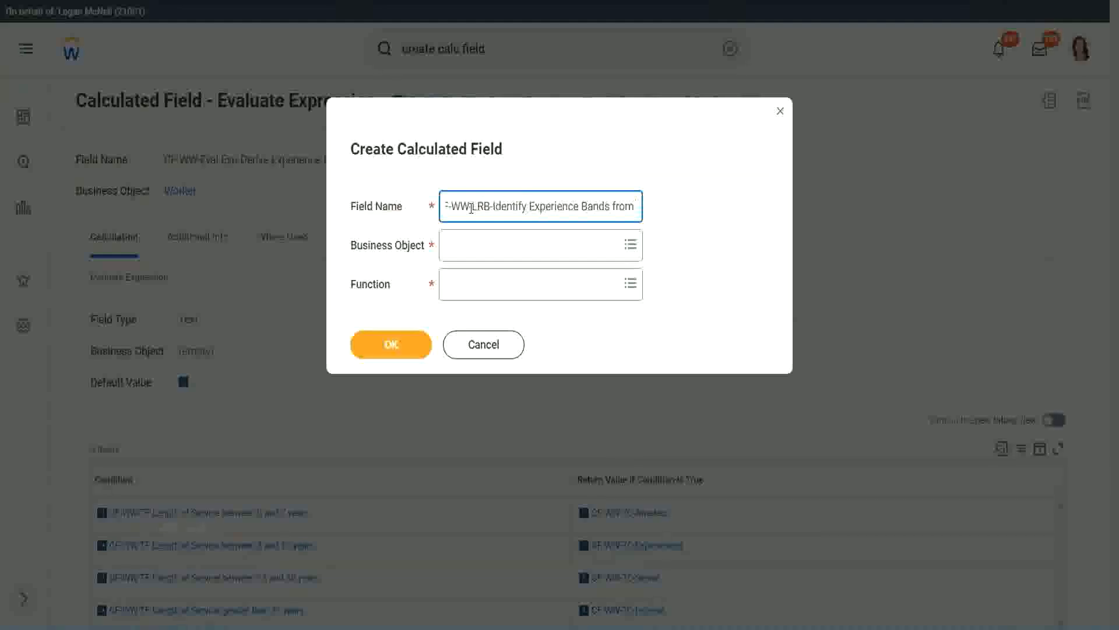
type("rvice")
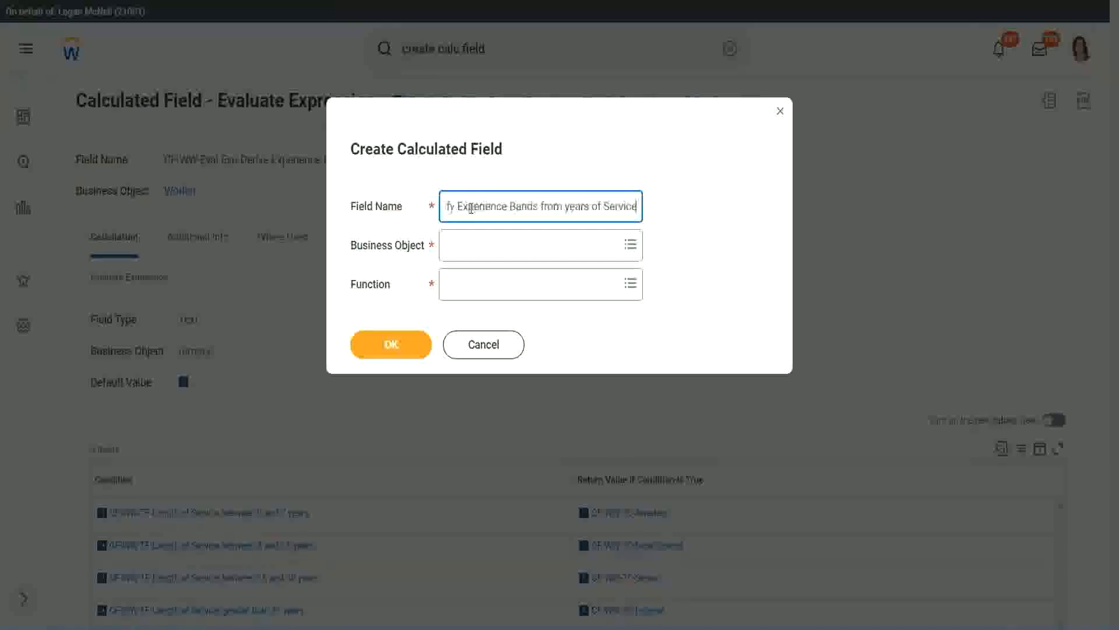
- Set the new calculated field's business object to Worker
key("Tab")
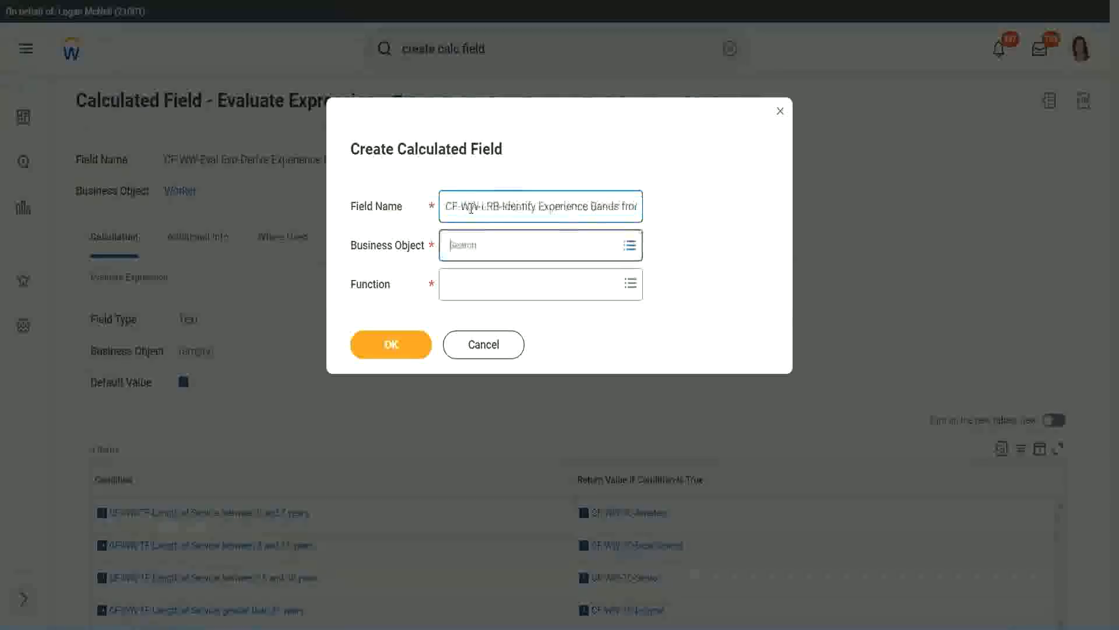
type("wor")
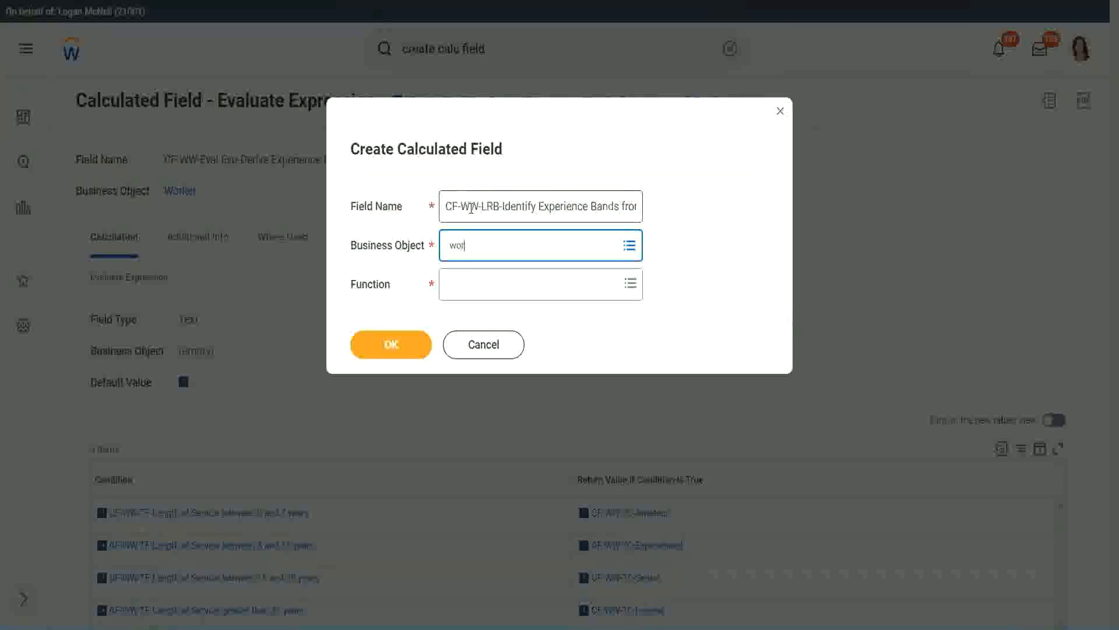
type("ker")
key("Return")
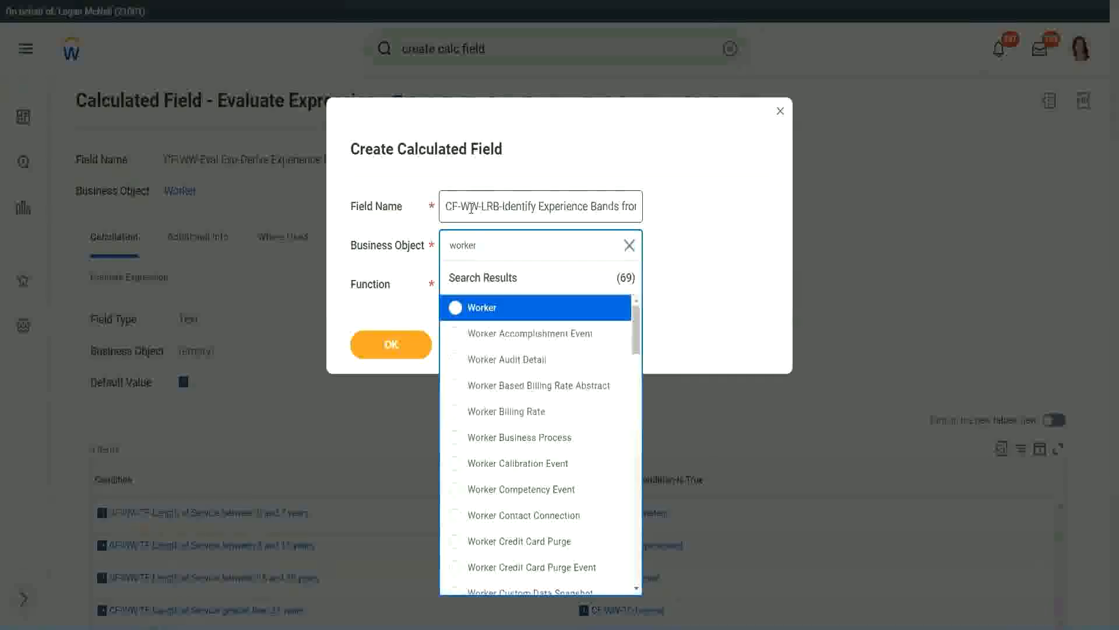
key("Return")
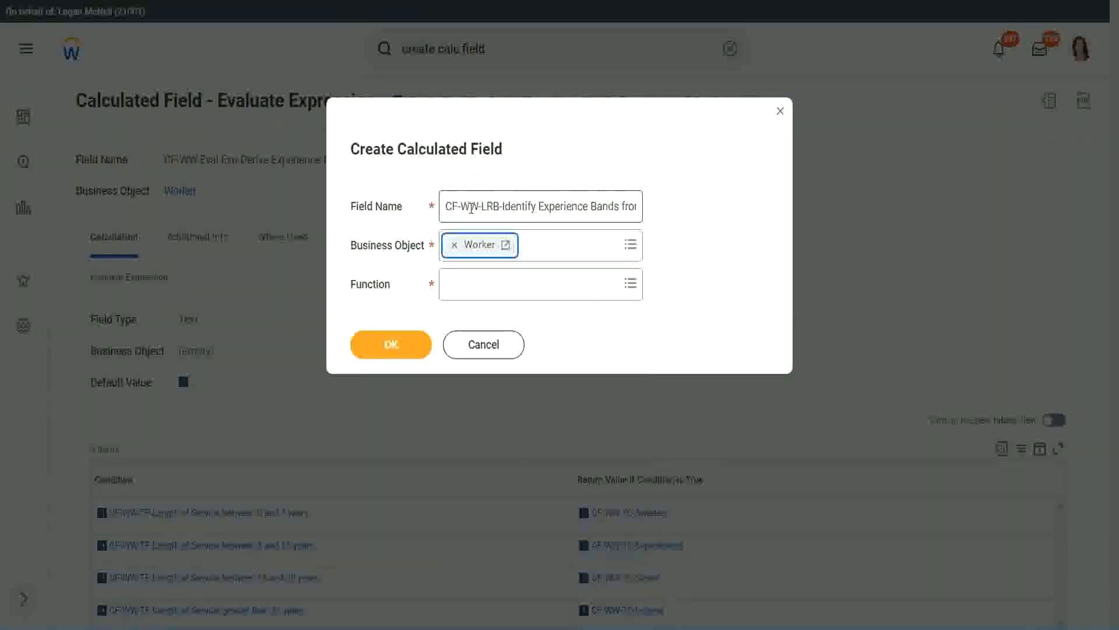
- Choose Lookup Range Band as the calculated field's function and confirm to start its definition
key("Tab")
type("lrb")
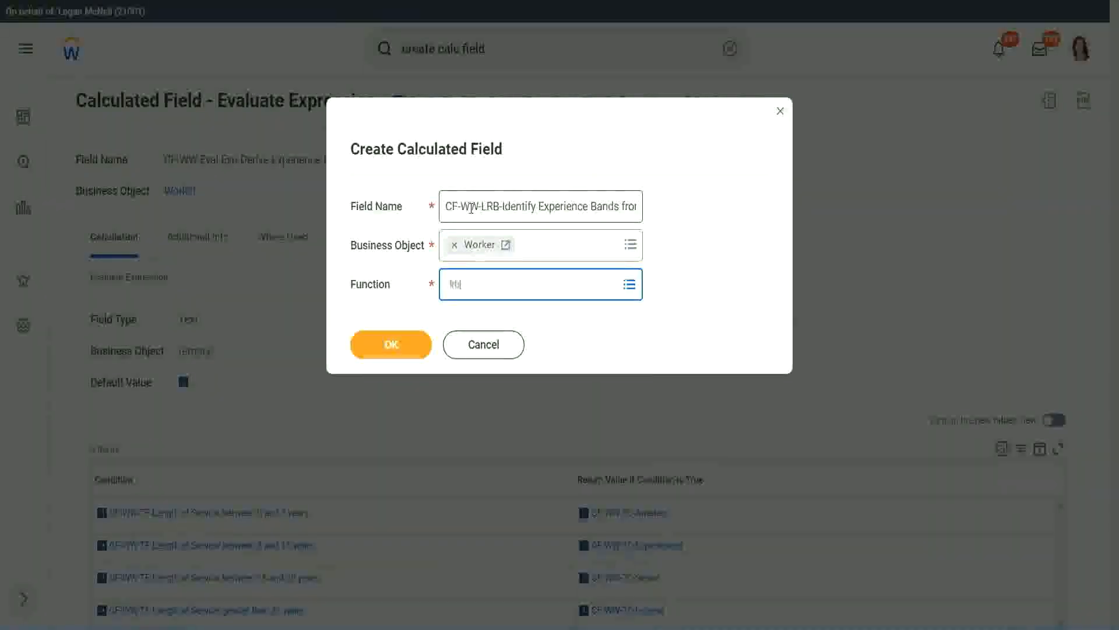
key("Return")
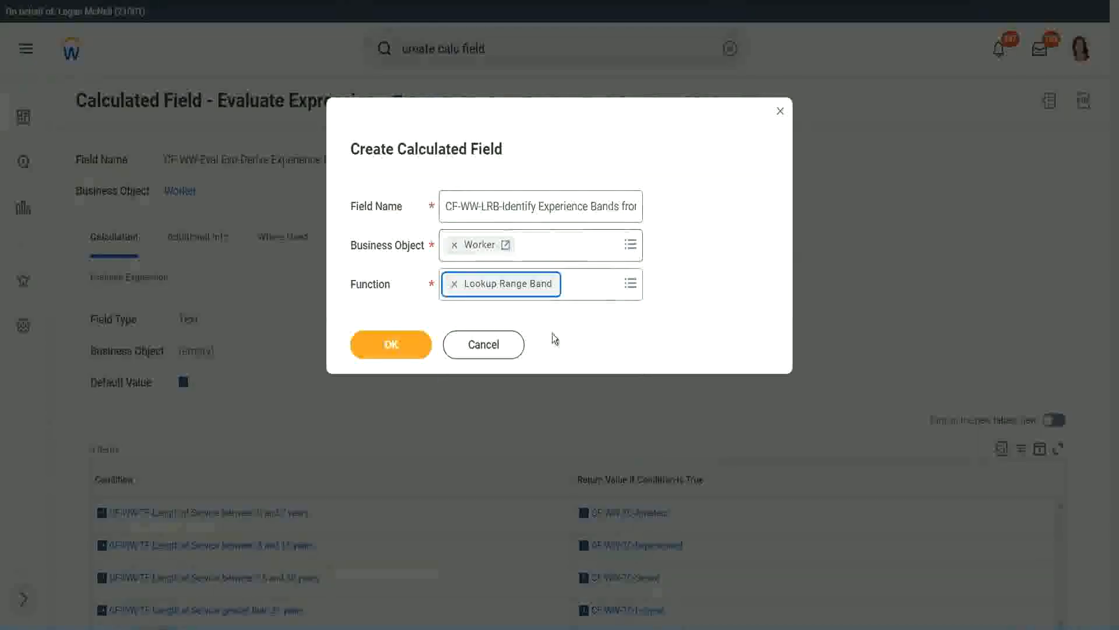
left_click(399, 351)
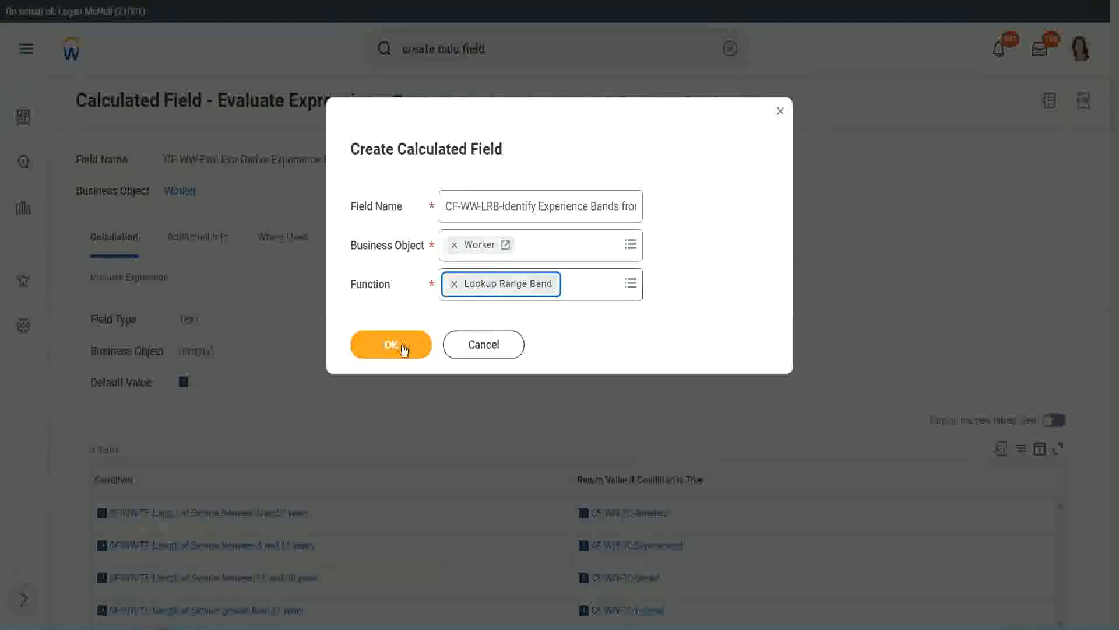
left_click(400, 347)
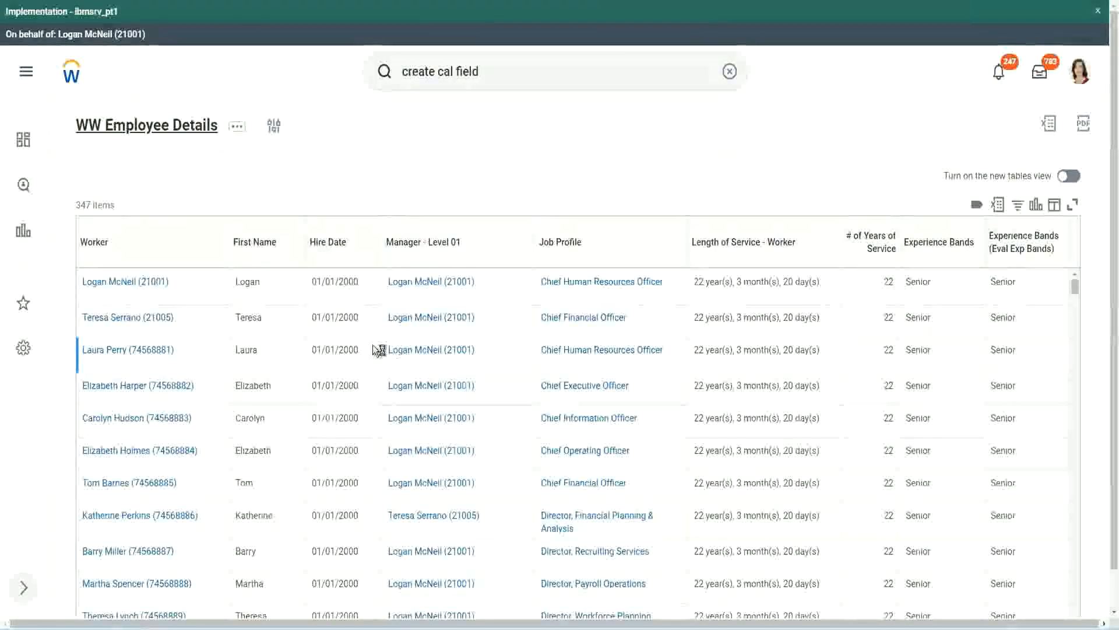
- Copy the name CF-WW-Convert Text To Number-Number of Years from Length of Service from the WW Employee Details definition and use it as the Source Field
scroll(369, 385, "down", 6)
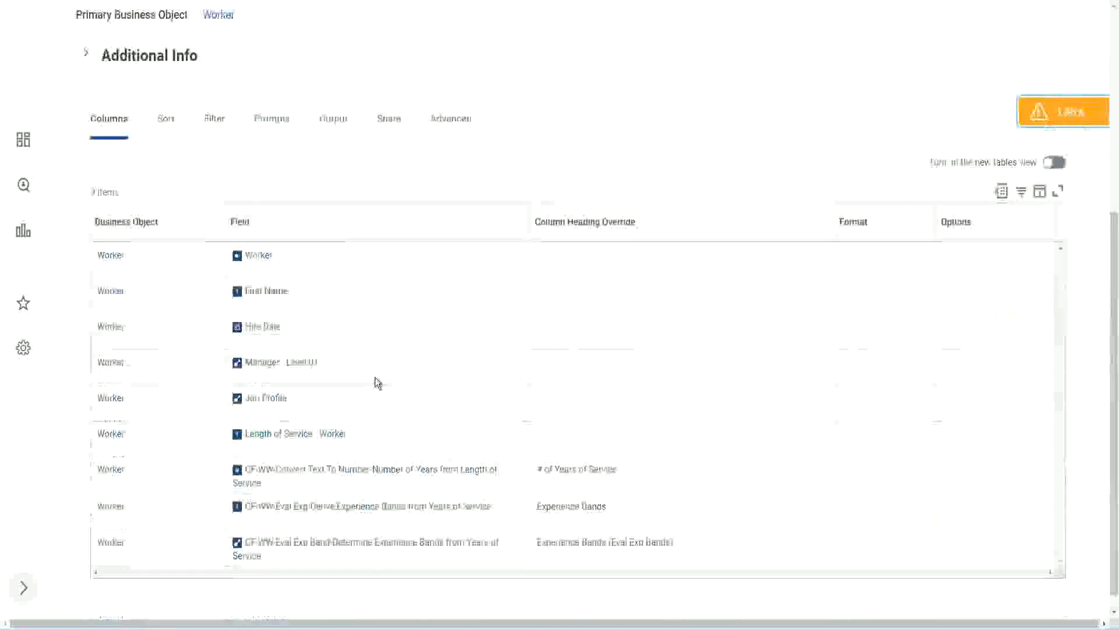
right_click(355, 455)
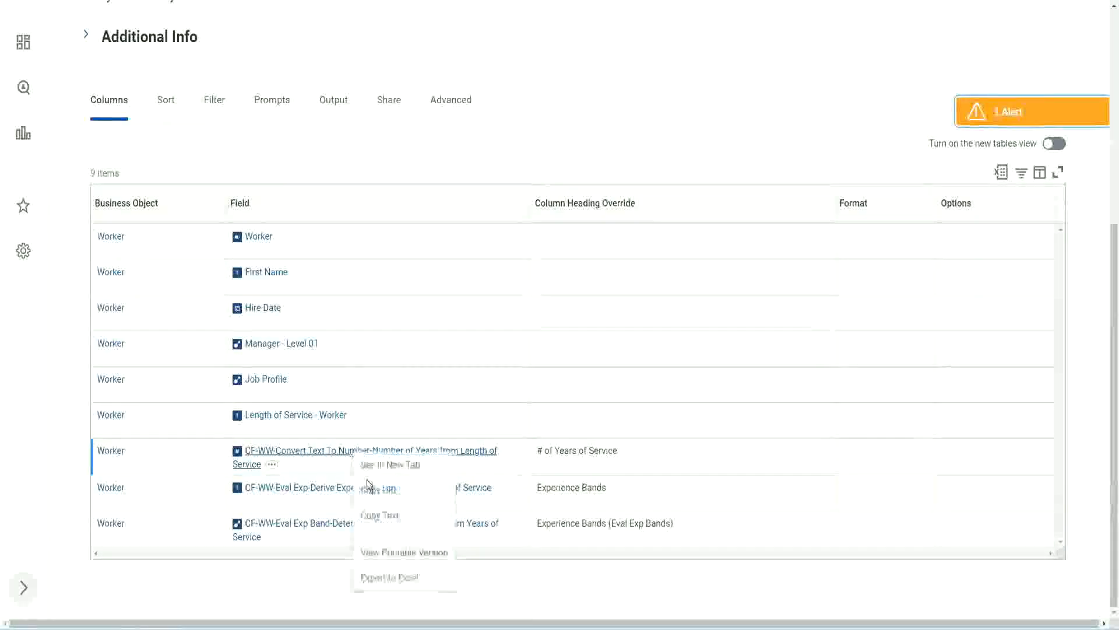
left_click(390, 516)
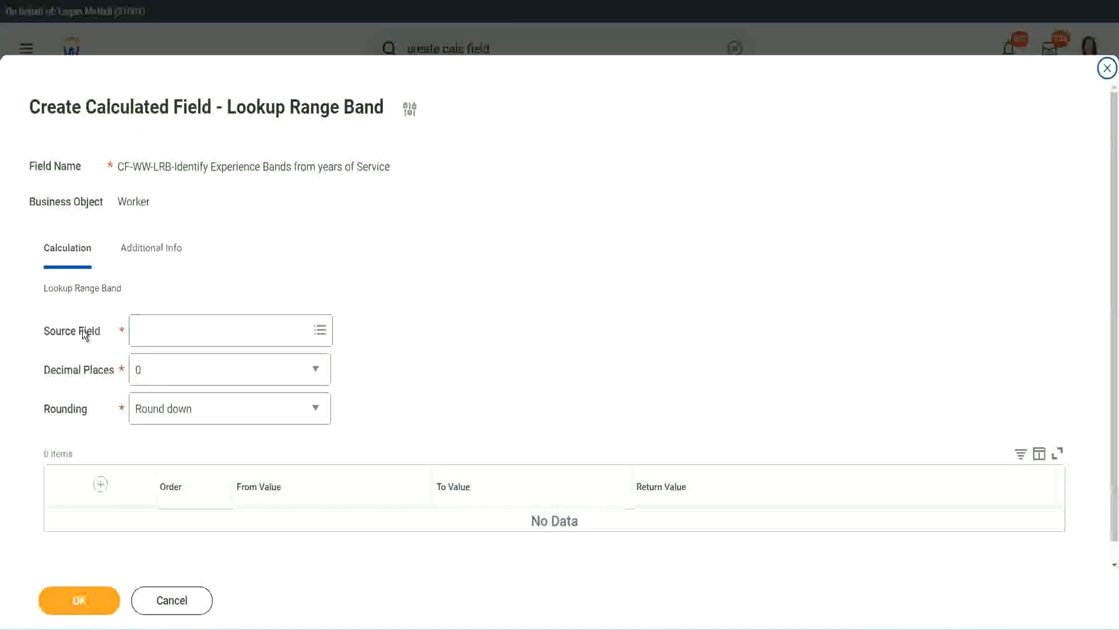
left_click(175, 331)
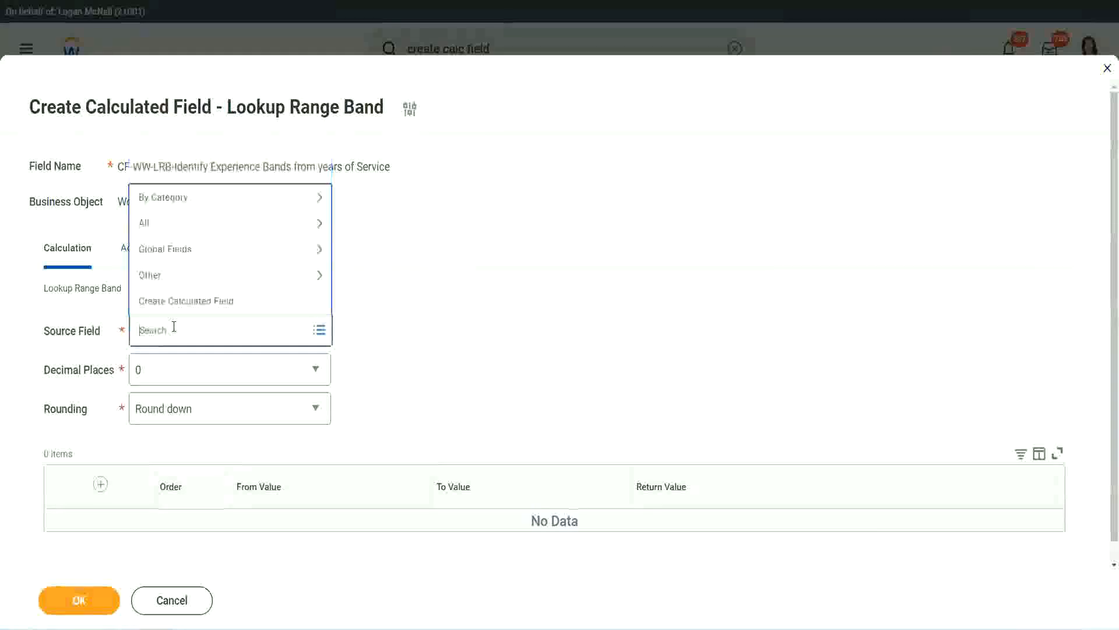
key("ctrl+v")
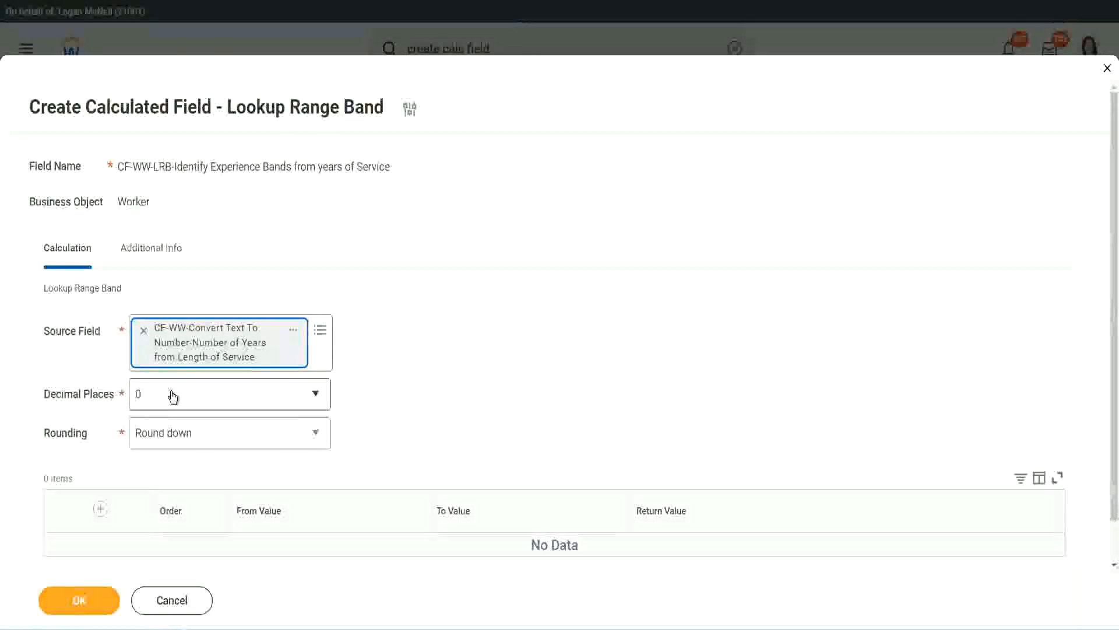
- Review the decimal places options, keeping 0, and set the rounding to Round
left_click(219, 401)
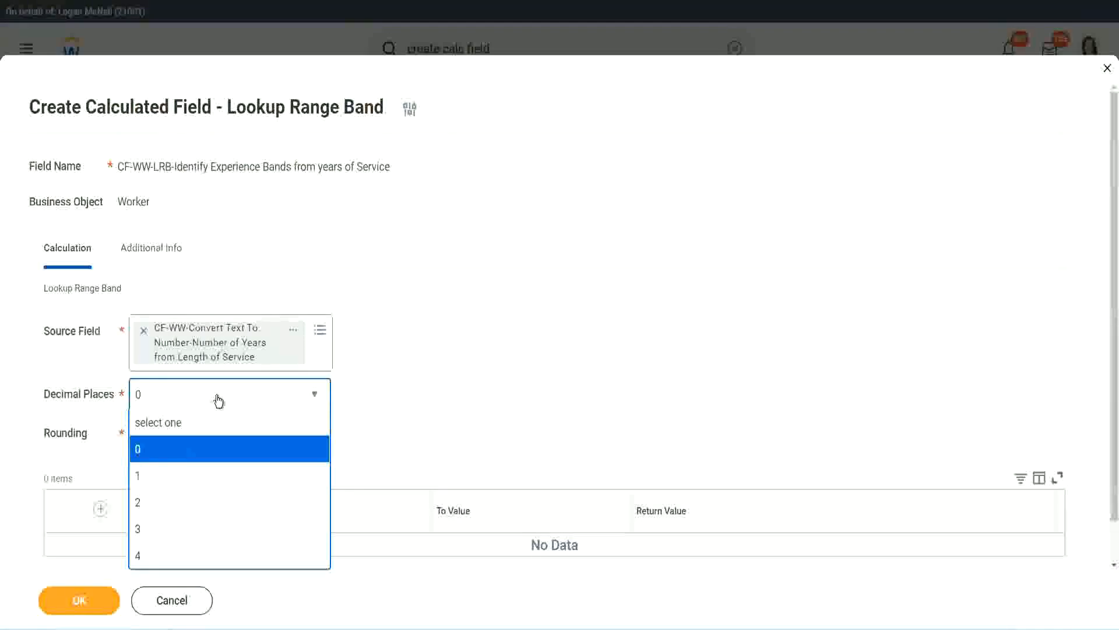
left_click(436, 382)
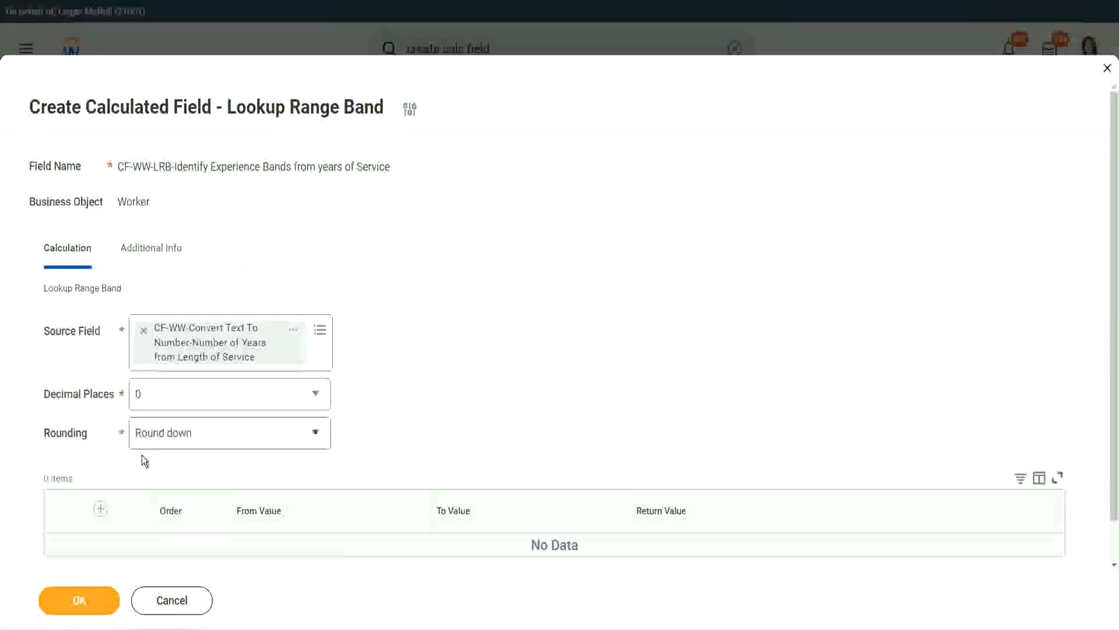
left_click(180, 436)
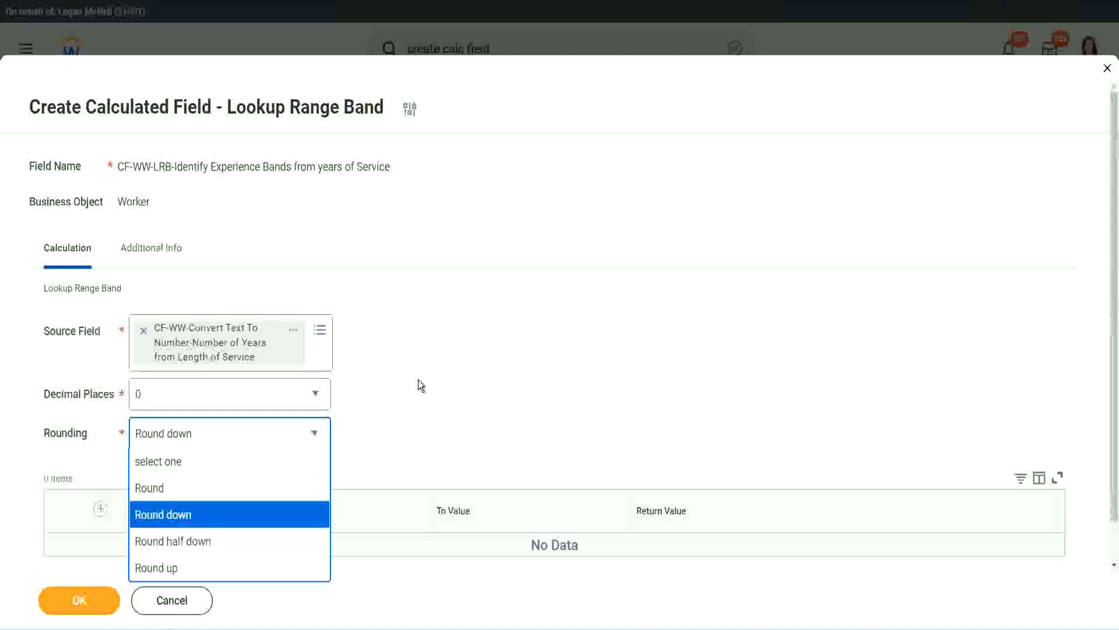
left_click(394, 430)
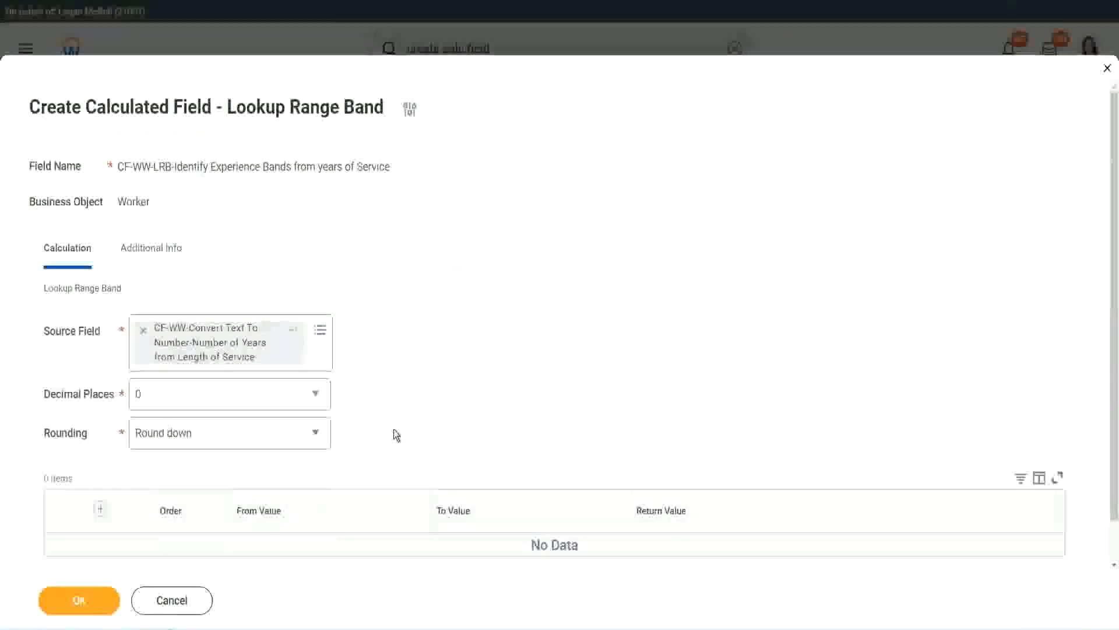
left_click(191, 438)
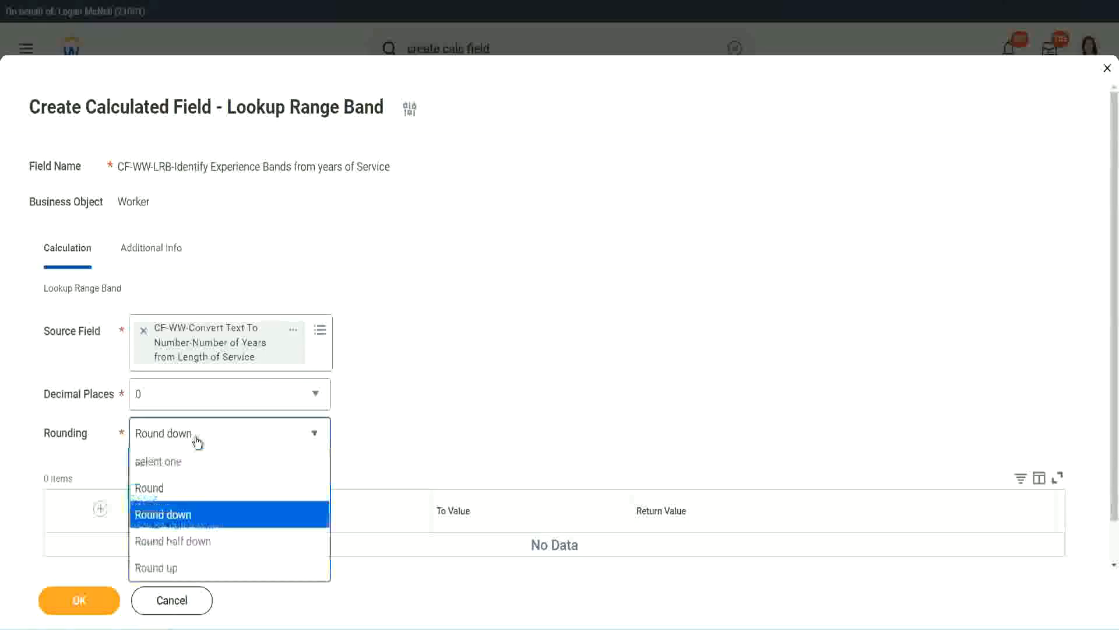
left_click(187, 493)
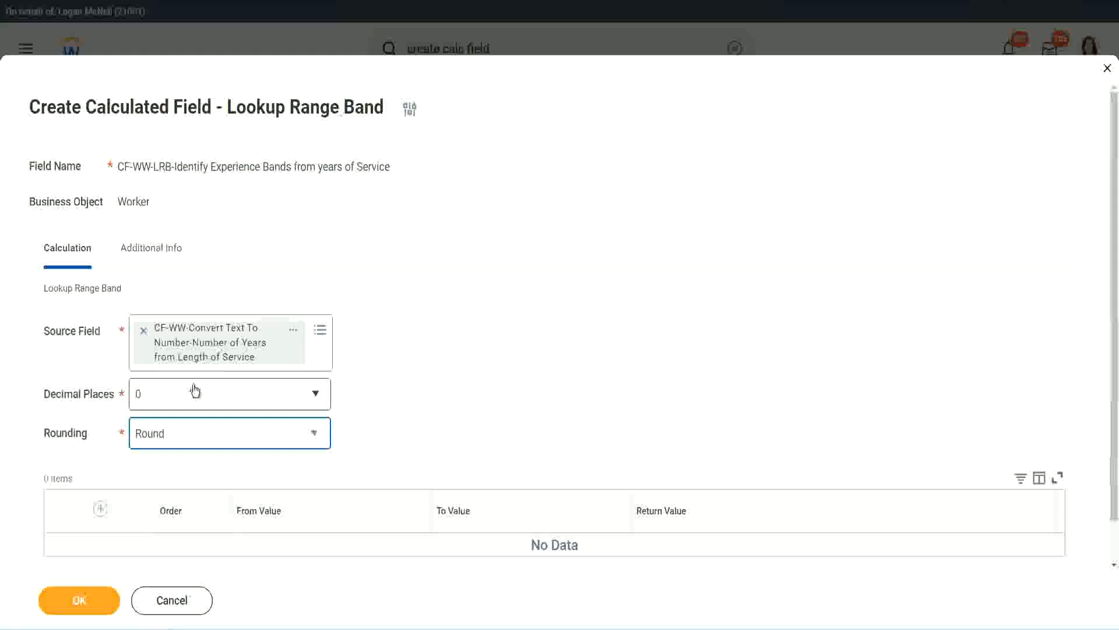
- Add the first range band row with From Value 0 and To Value 7
left_click(103, 509)
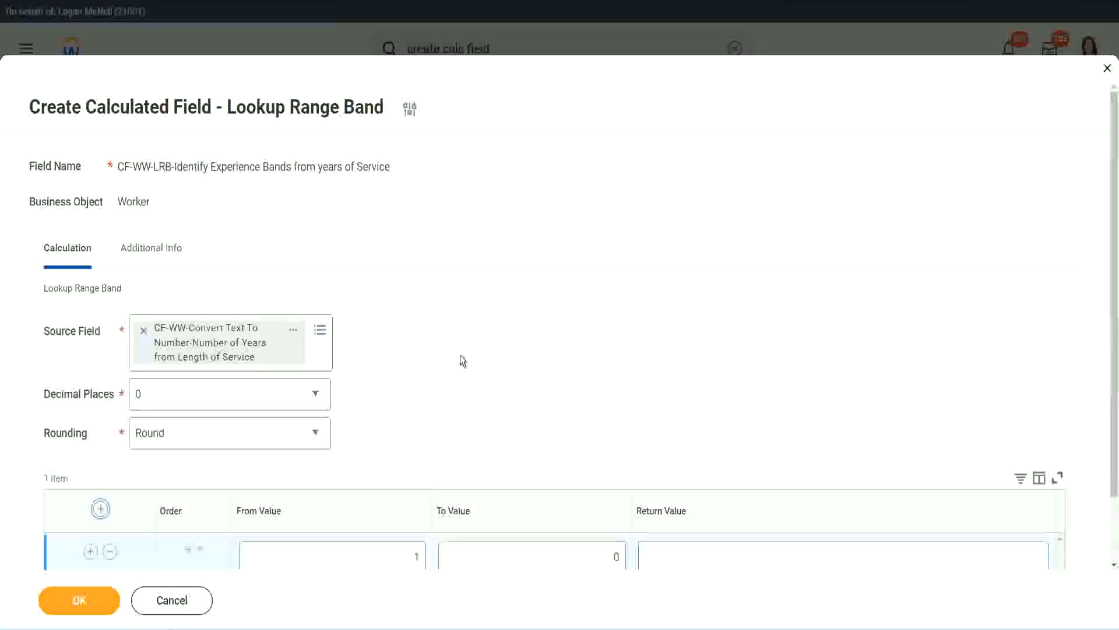
scroll(460, 355, "down", 1)
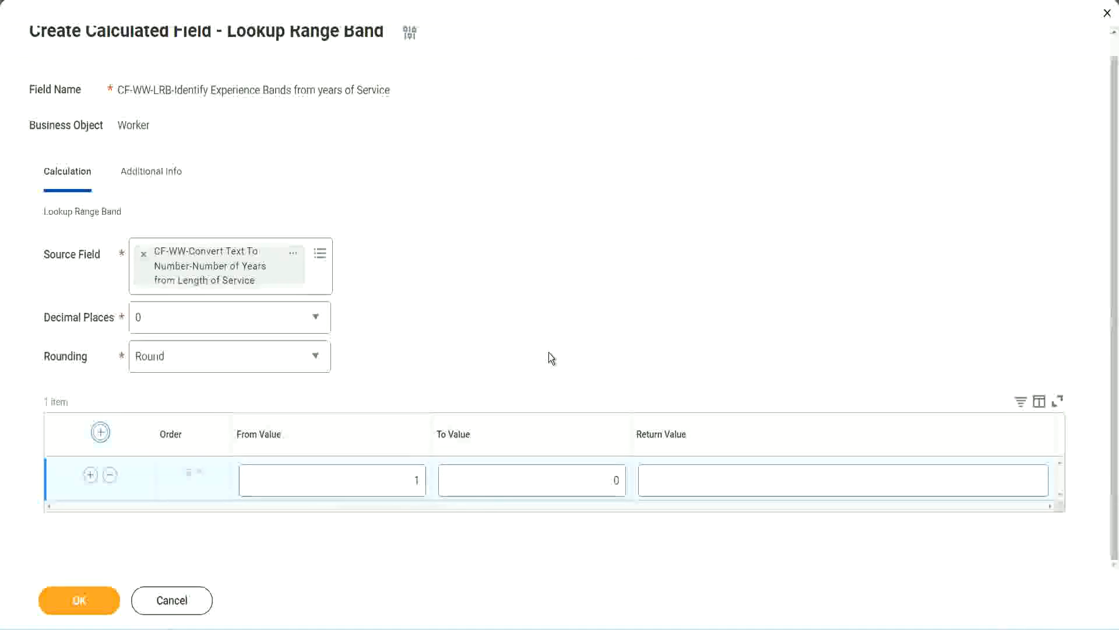
left_click(409, 484)
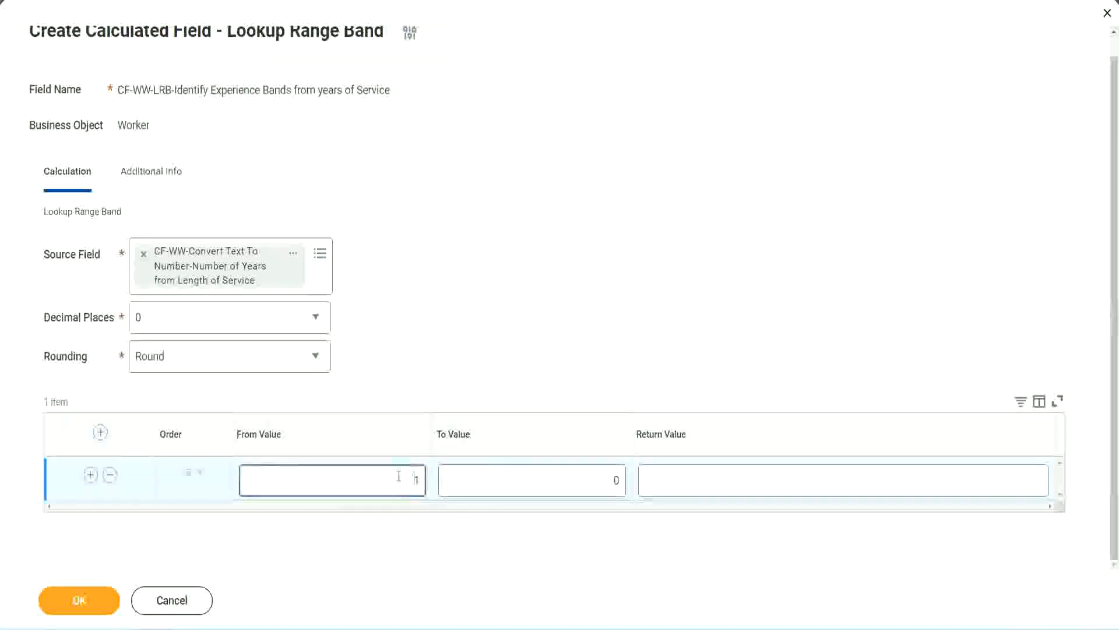
type("0")
key("Tab")
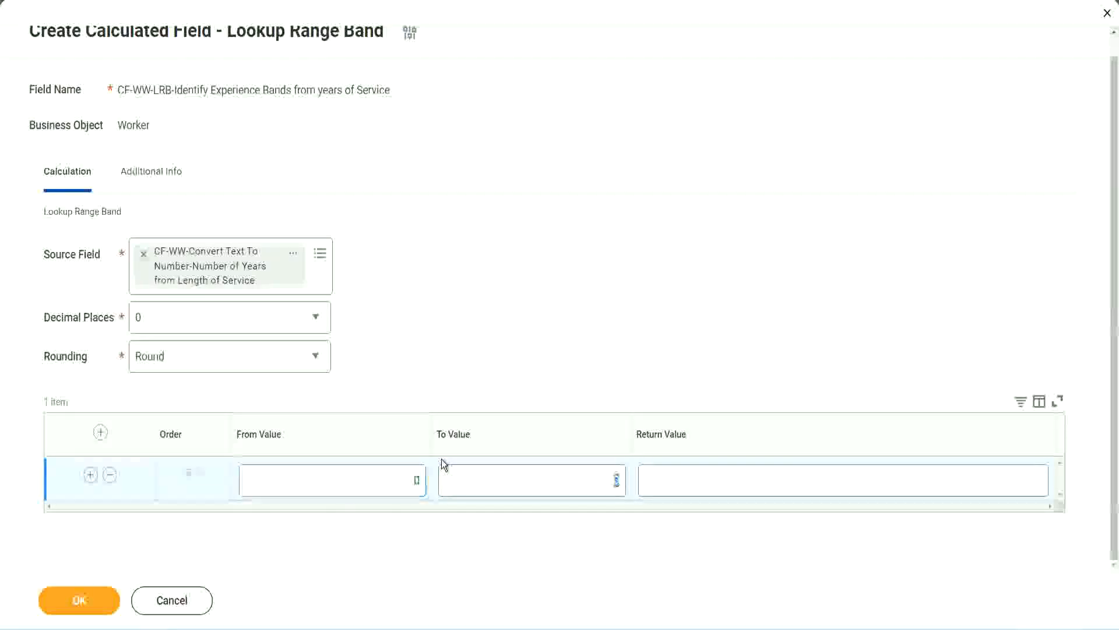
type("7")
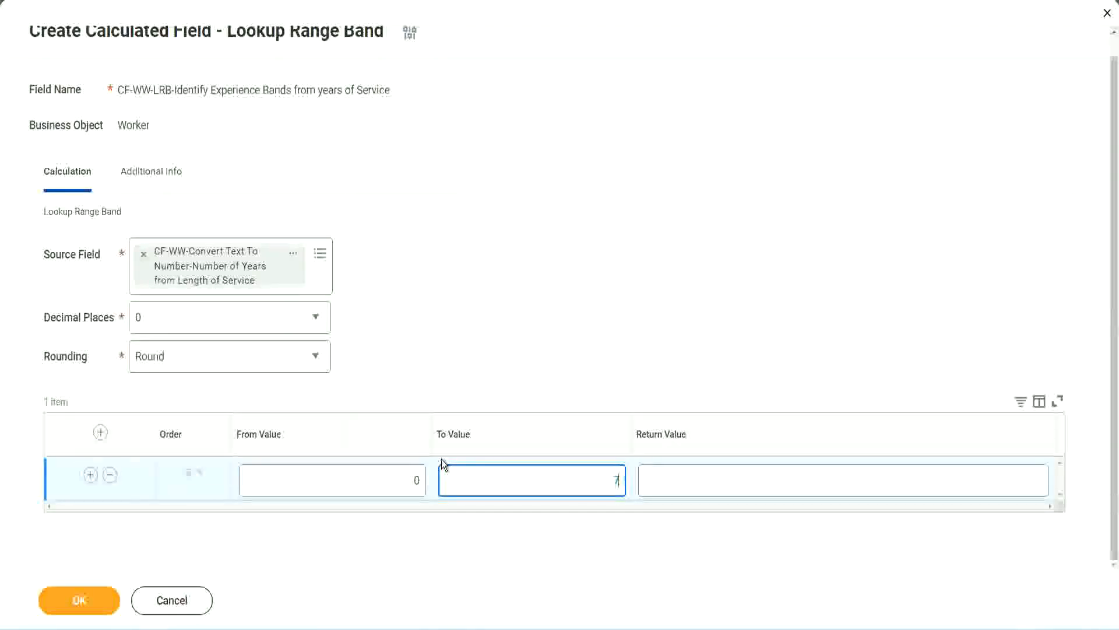
key("Tab")
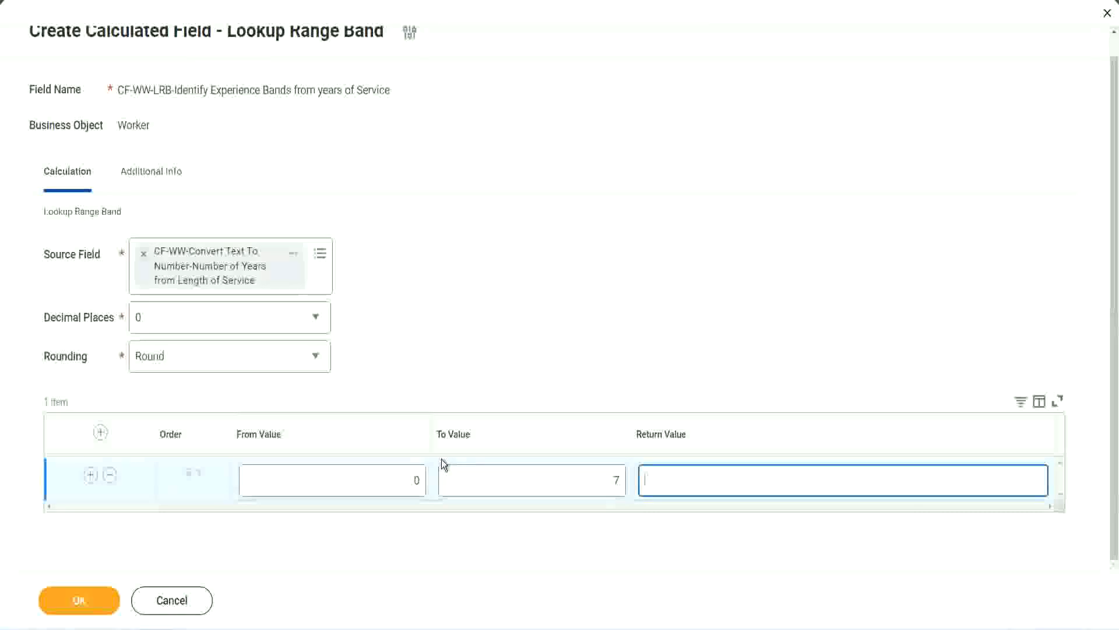
- Set the Return Value of the first range band, 0 to 7, to Amateur
type("Amateur")
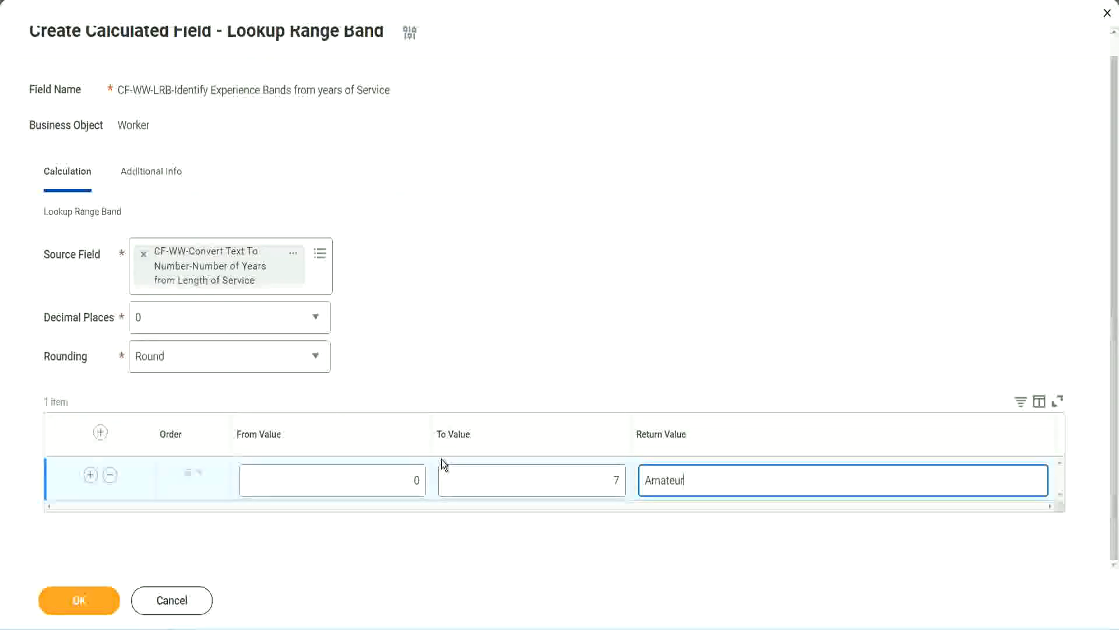
left_click(388, 482)
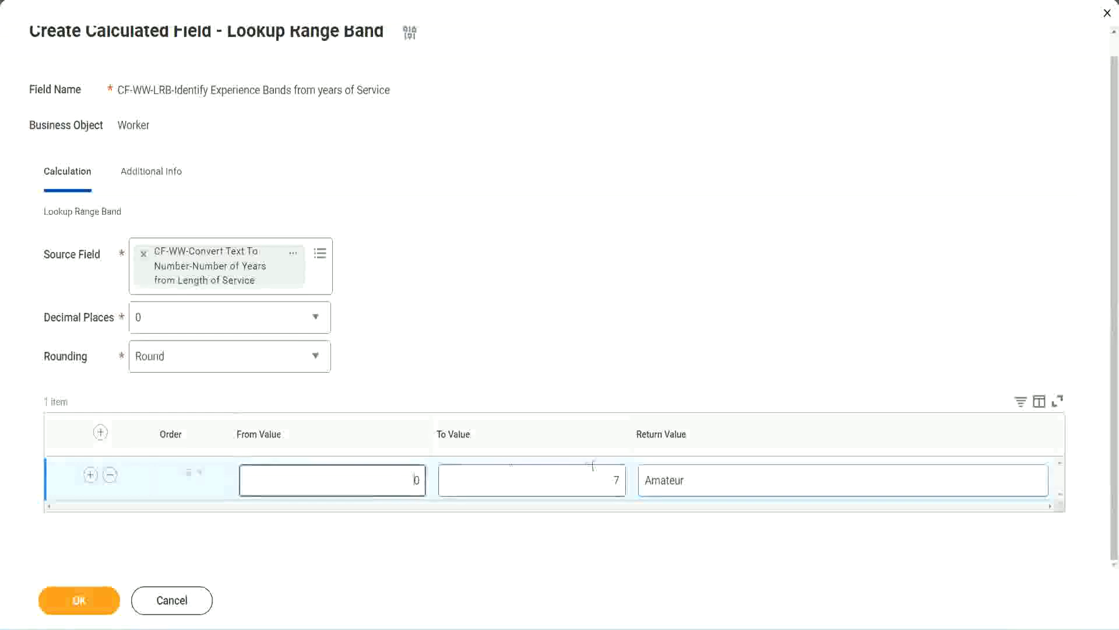
left_click(605, 473)
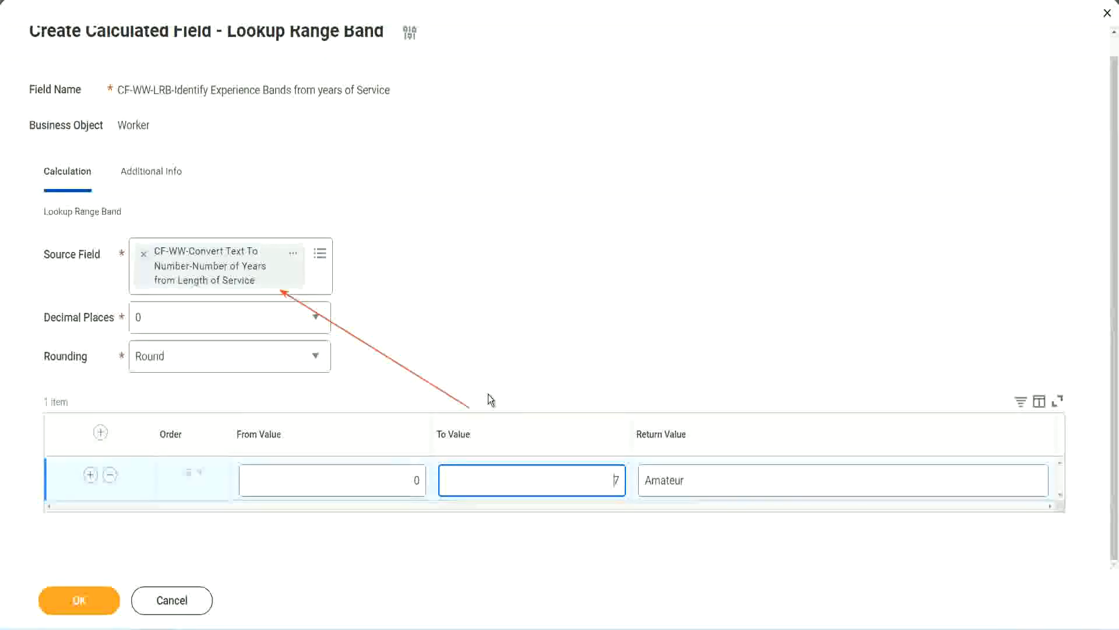
- Add a second range band running from 8 to 15 with the Return Value Experienced
left_click(91, 474)
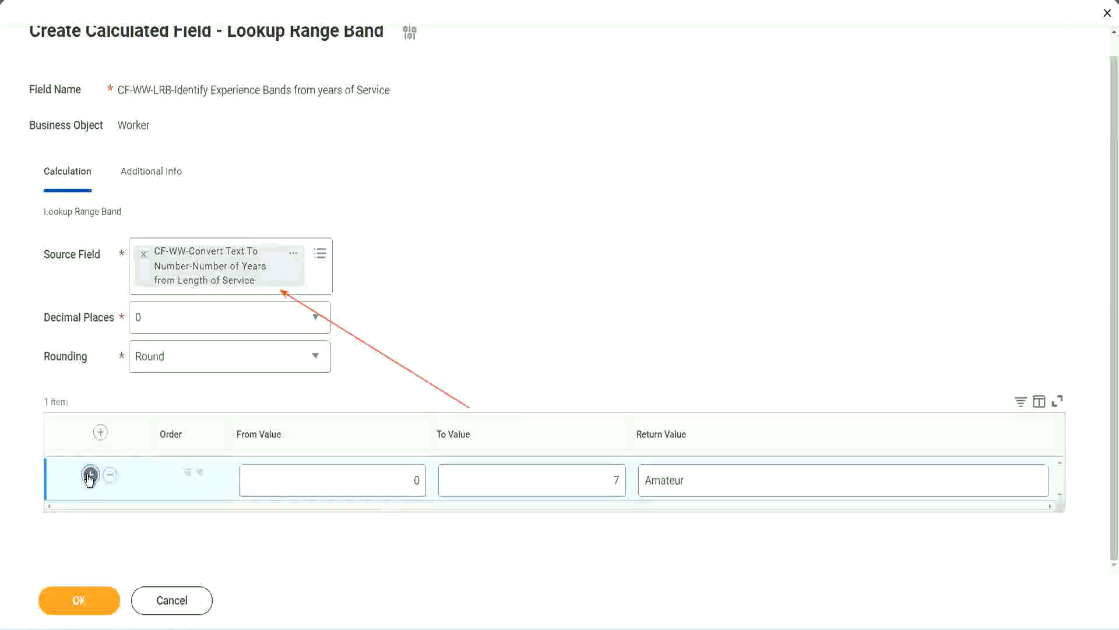
double_click(416, 523)
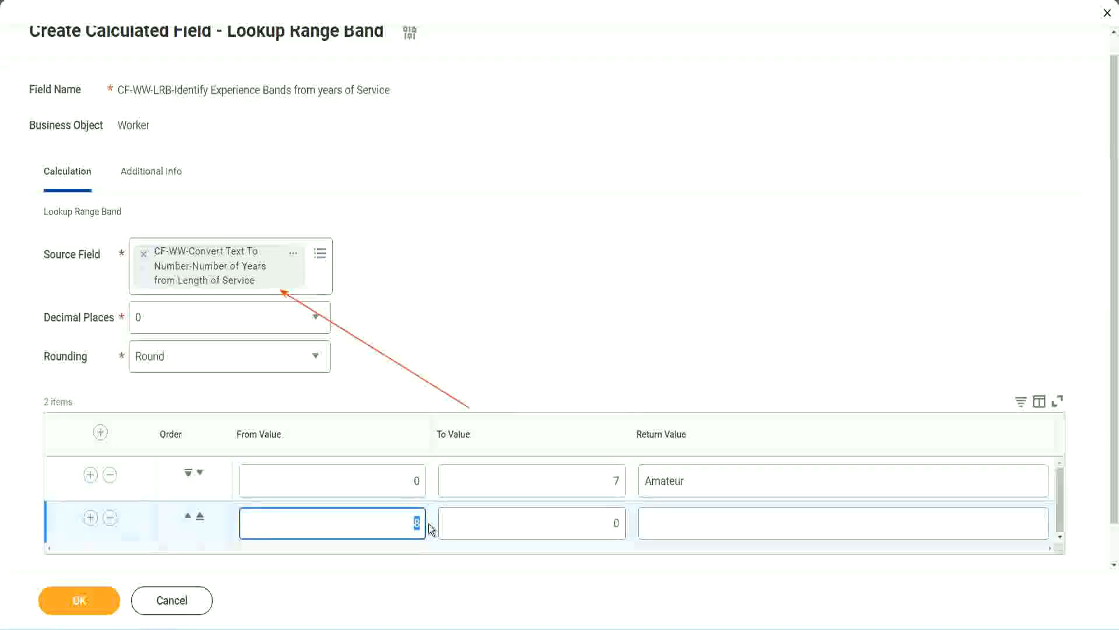
left_click(403, 484)
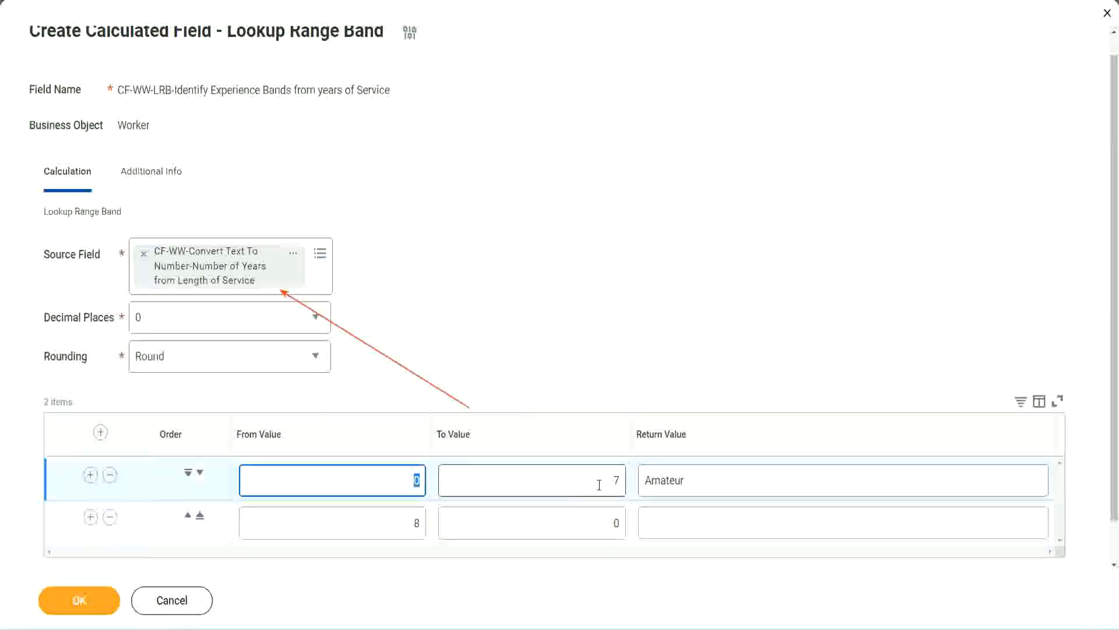
left_click(608, 485)
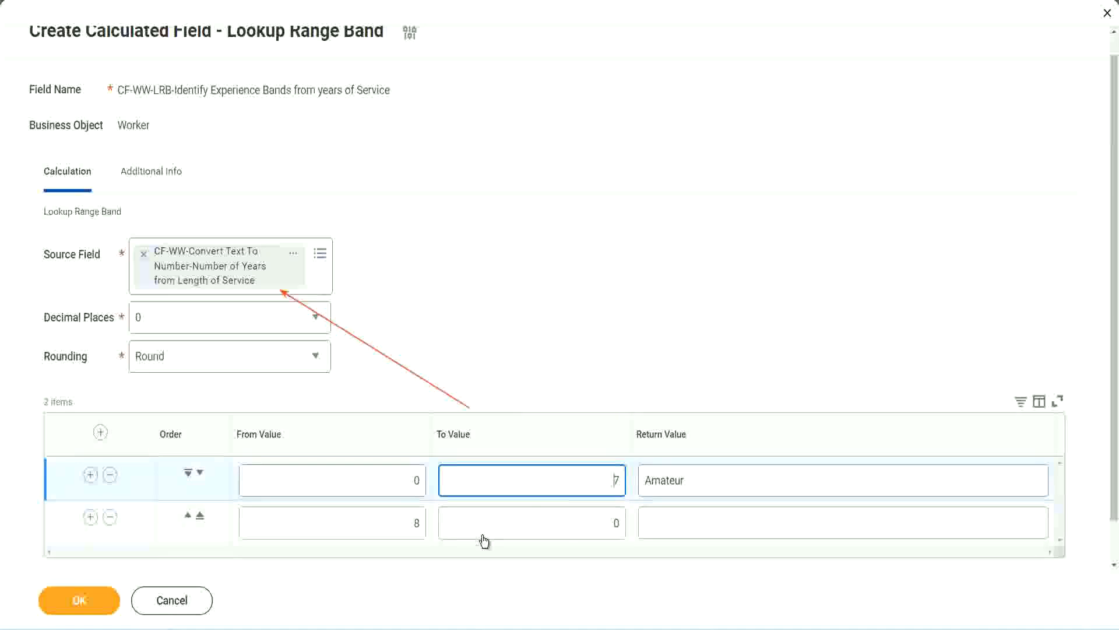
double_click(399, 524)
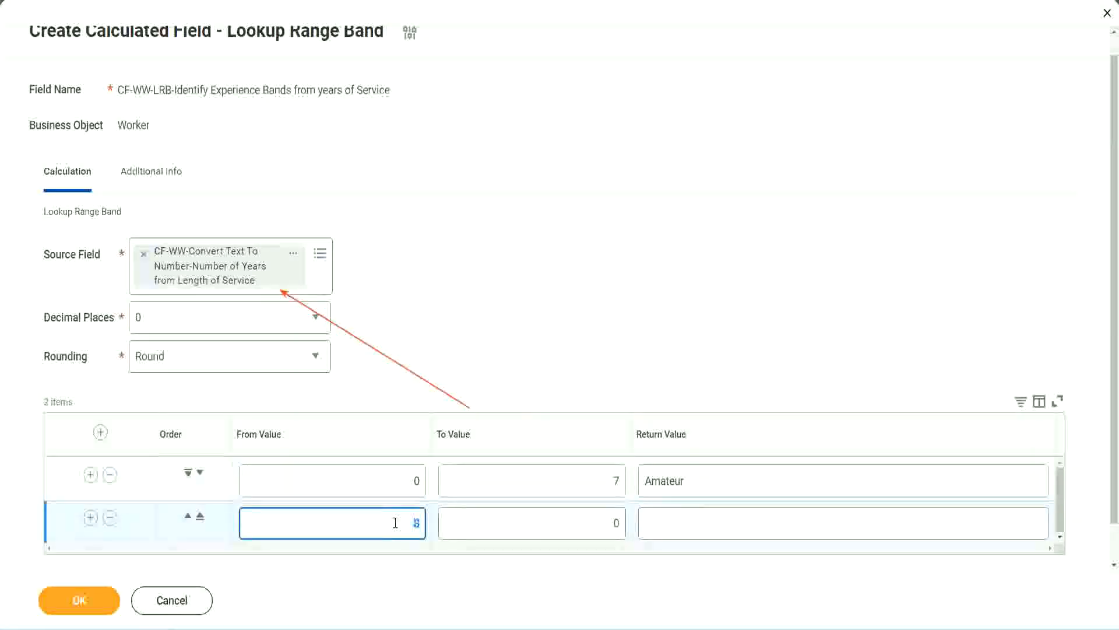
left_click(606, 524)
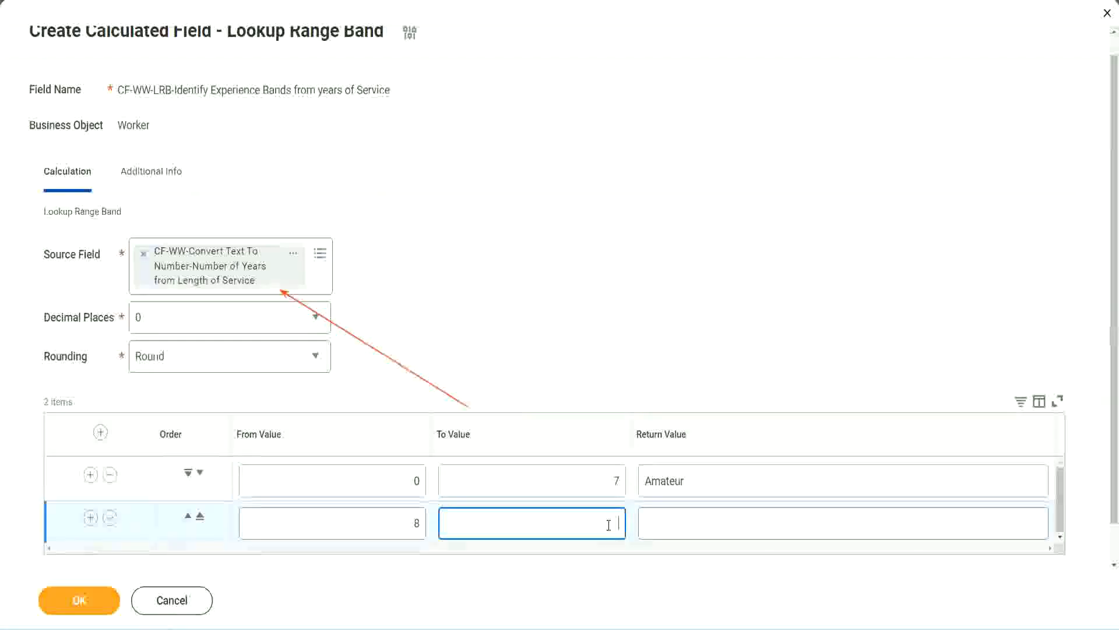
type("15")
left_click(690, 520)
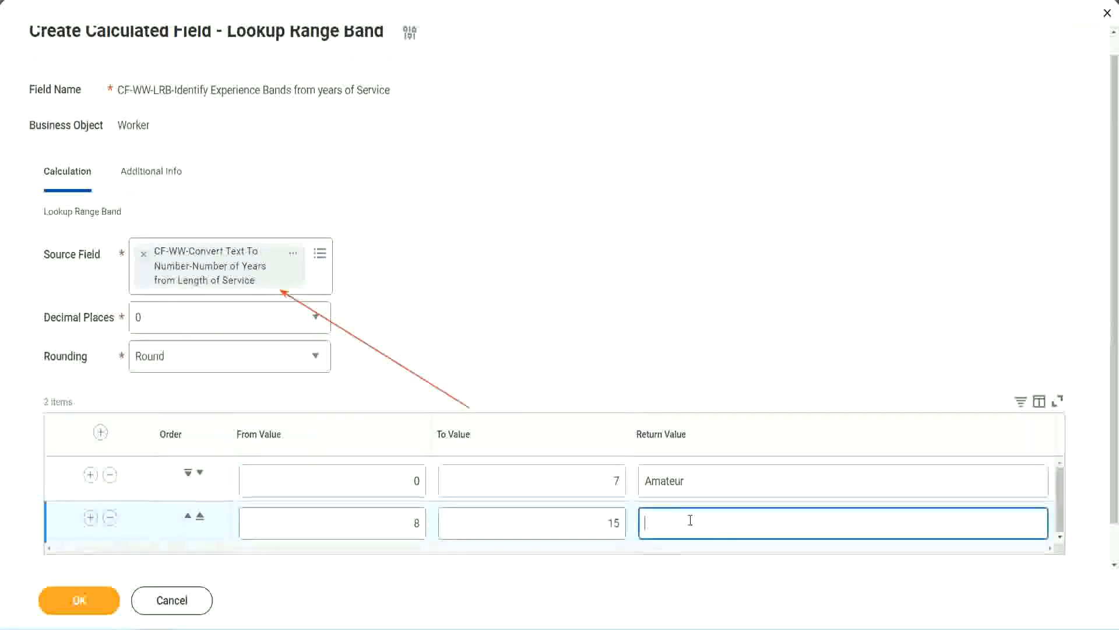
type("Experienced")
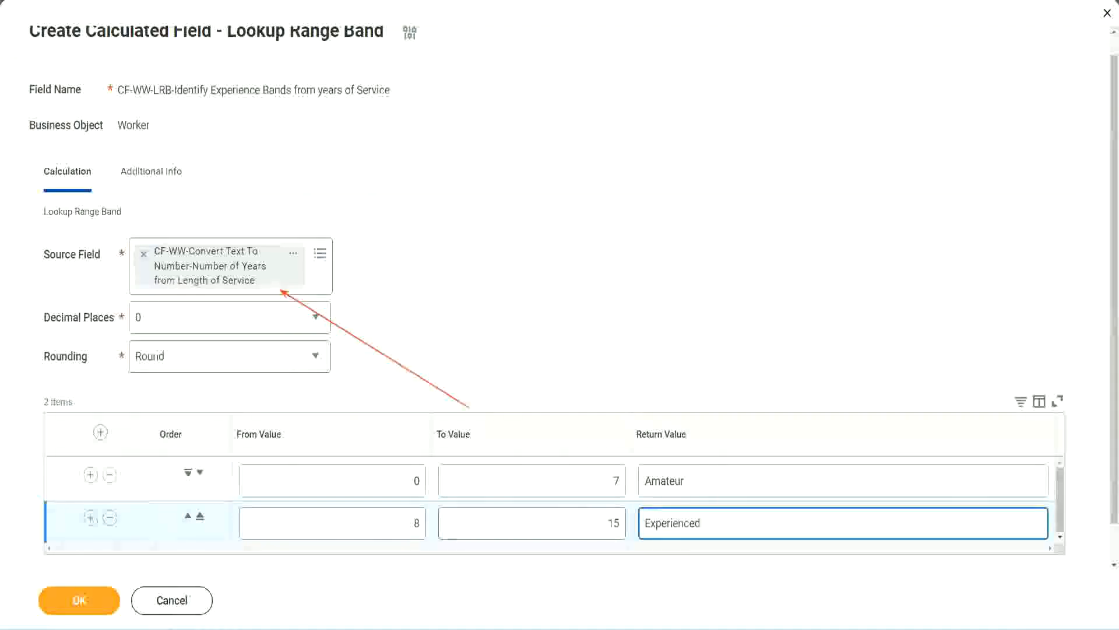
- Add a third range band running from 16 to 30 with the Return Value Senior
left_click(90, 518)
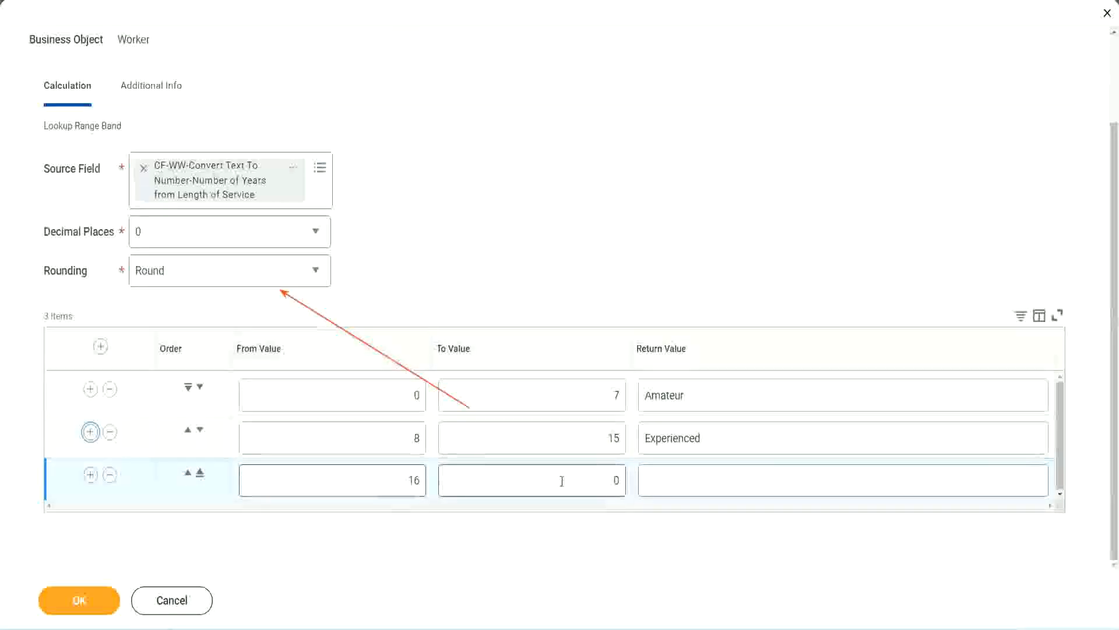
left_click(595, 479)
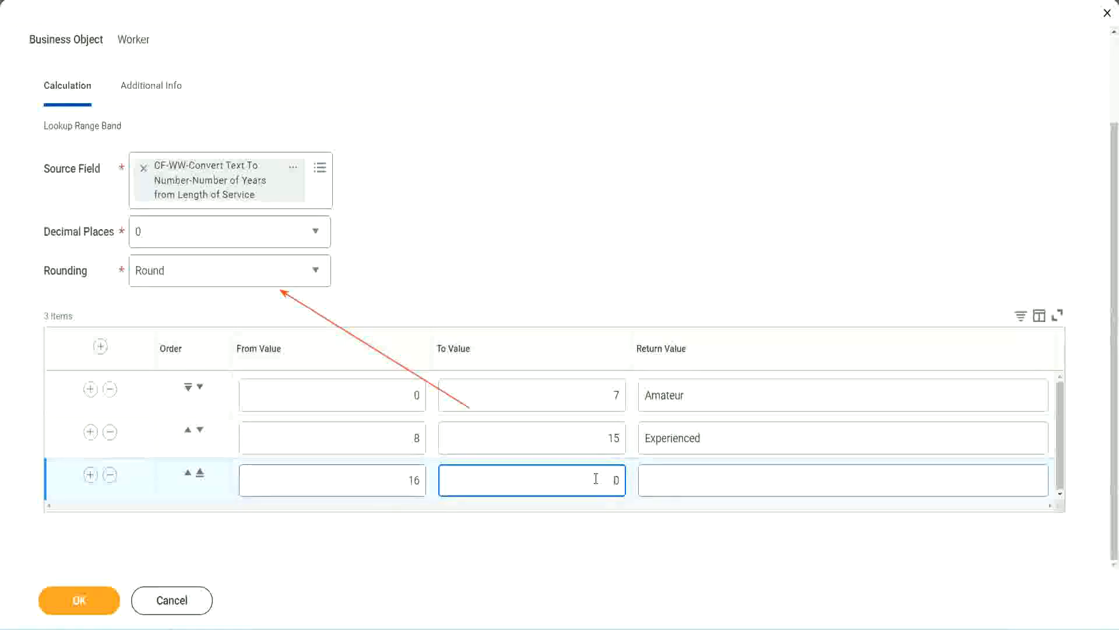
type("3")
key("Tab")
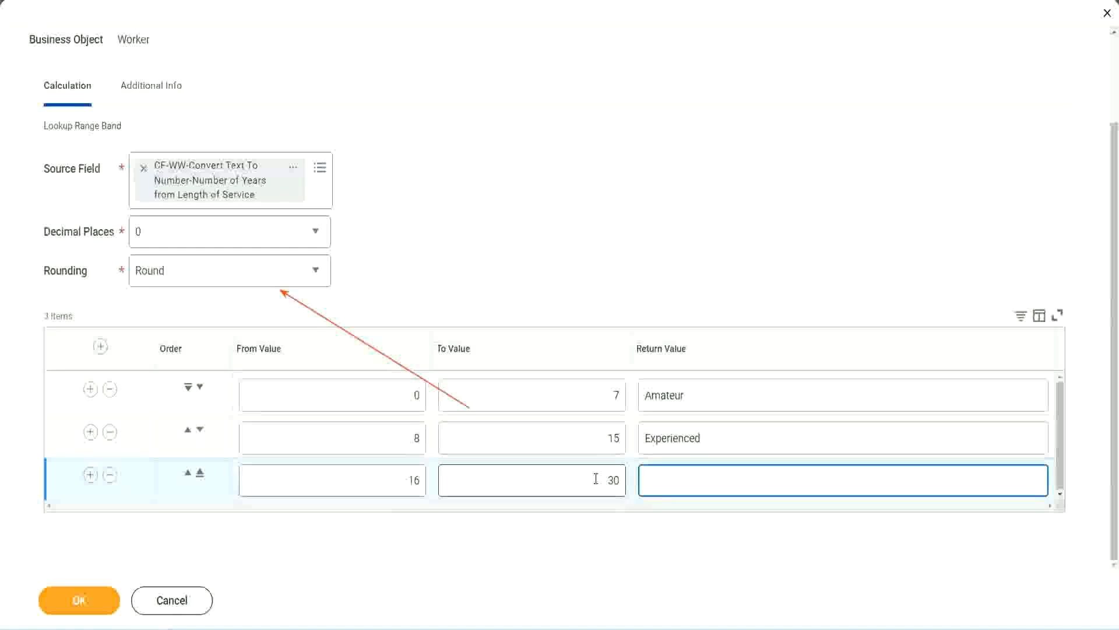
type("L")
type("Senior")
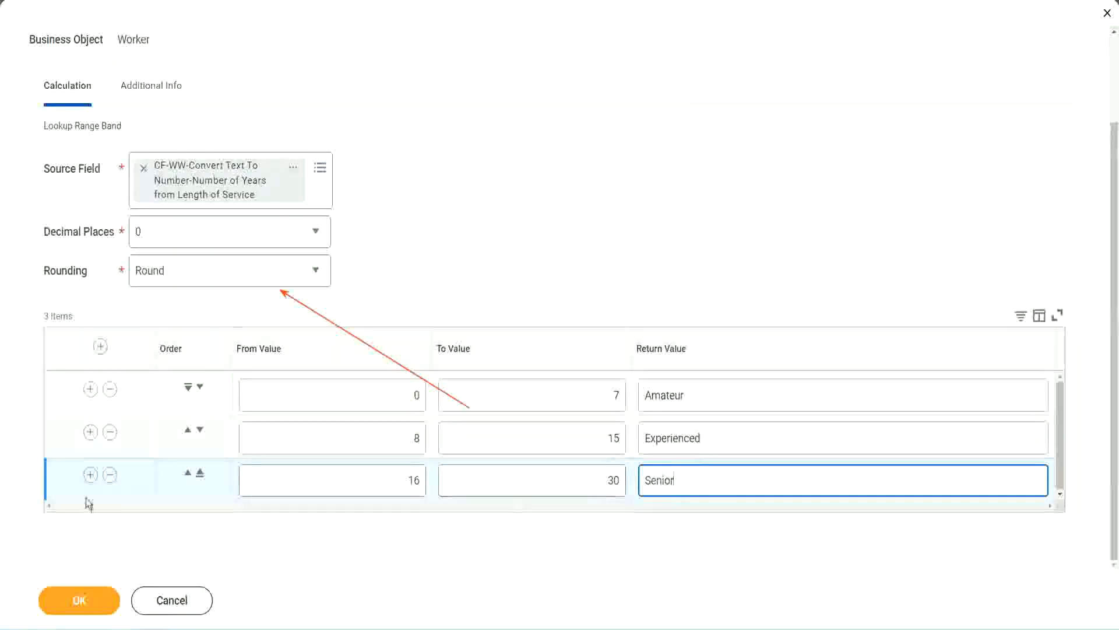
- Add a fourth range band running from 31 to 1000 with the Return Value Legend
left_click(90, 474)
scroll(234, 455, "down", 1)
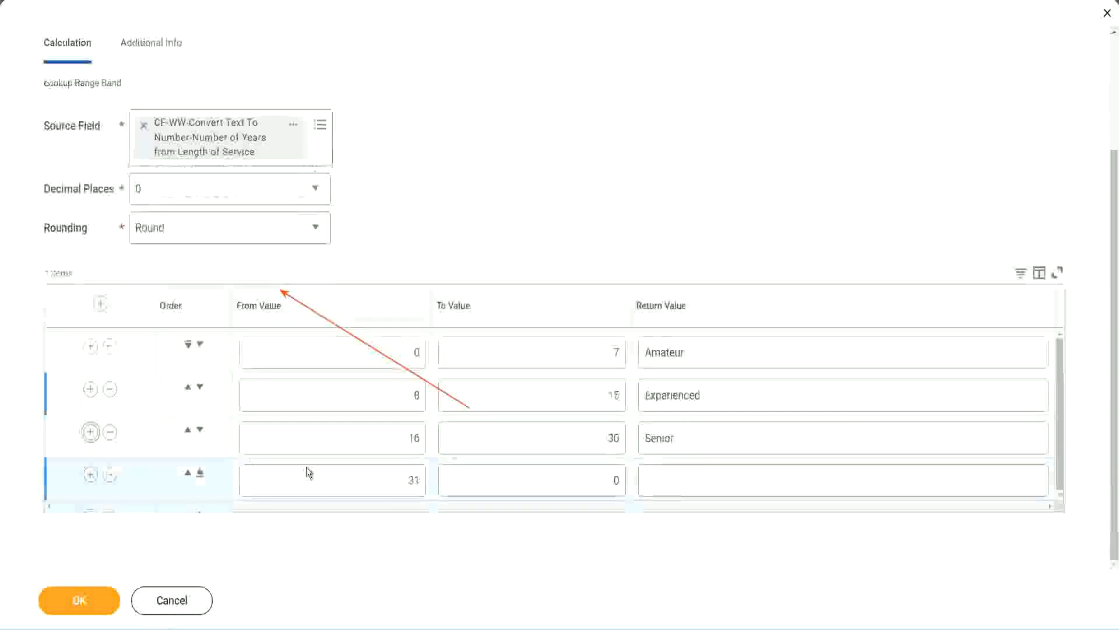
left_click_drag(371, 474, 430, 481)
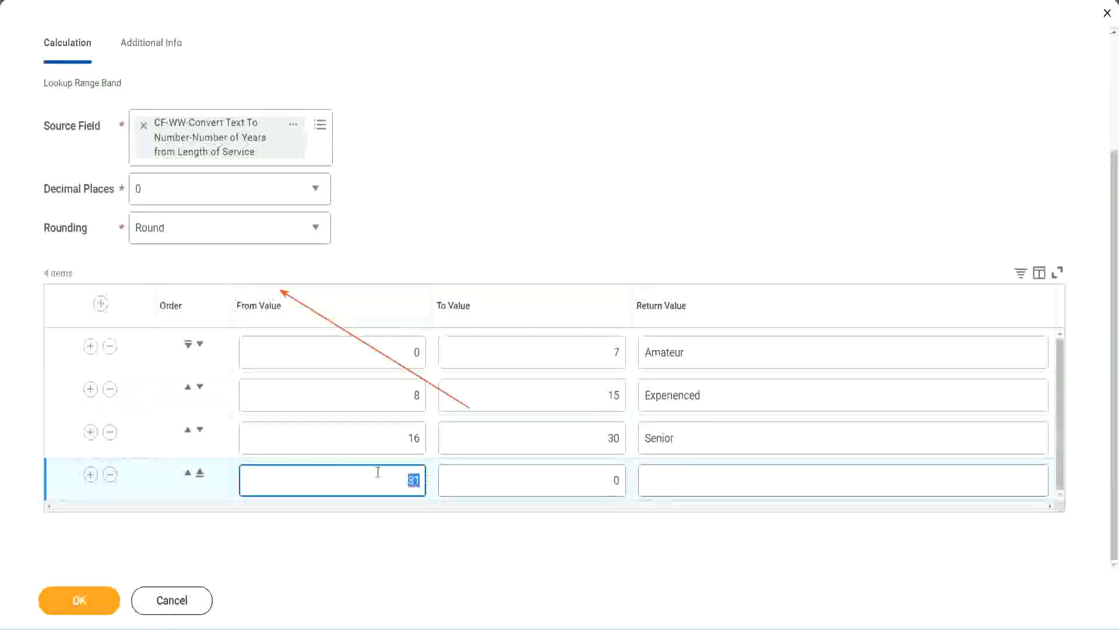
left_click(603, 480)
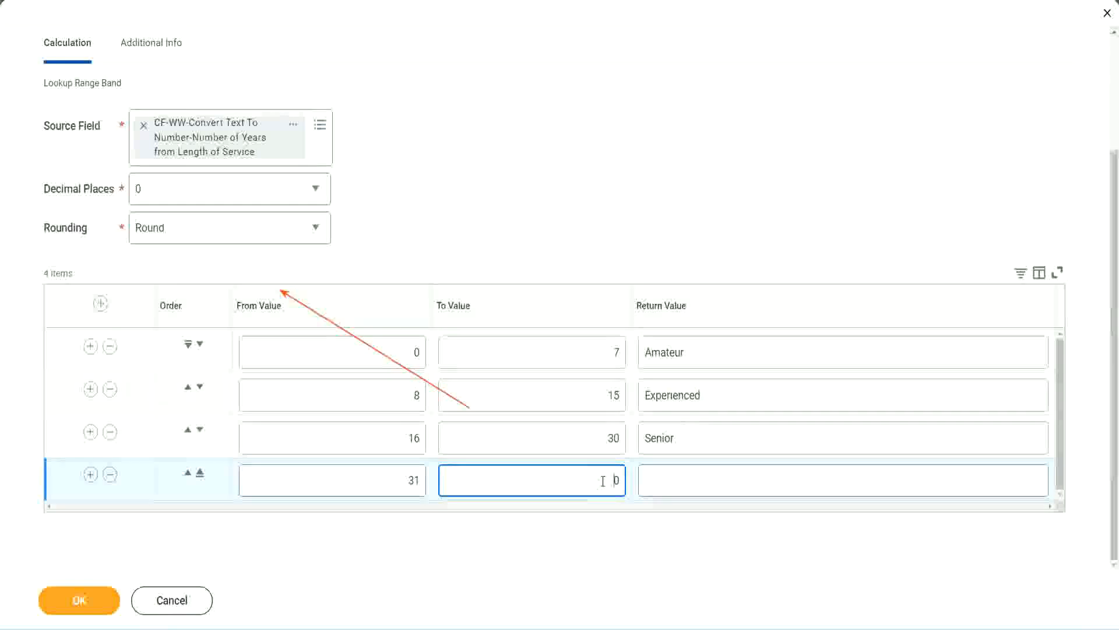
type("1000")
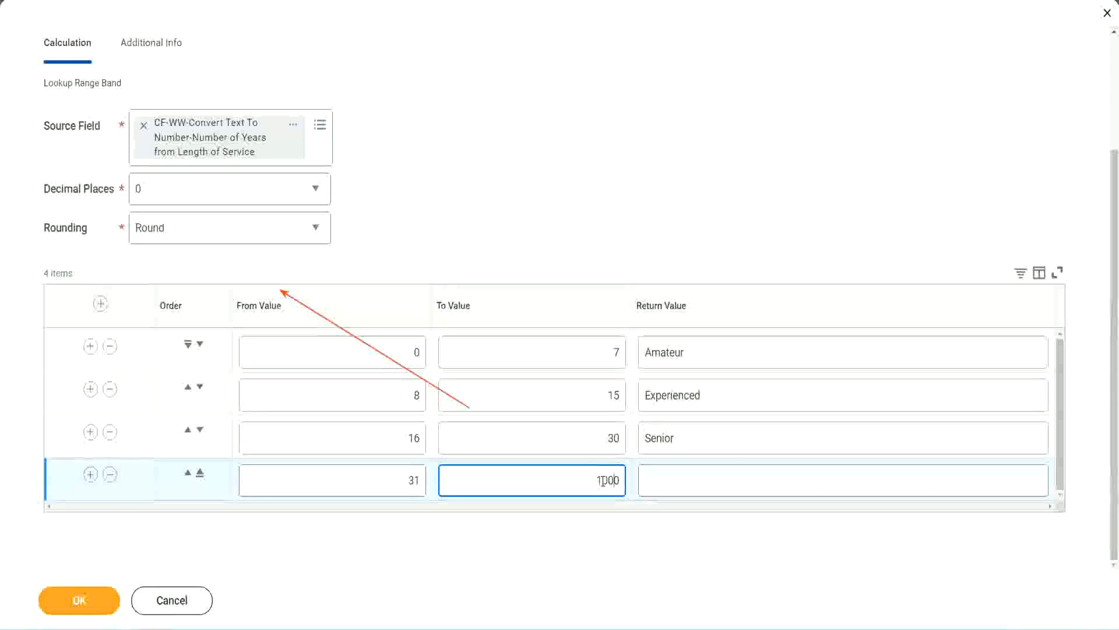
left_click_drag(562, 482, 641, 475)
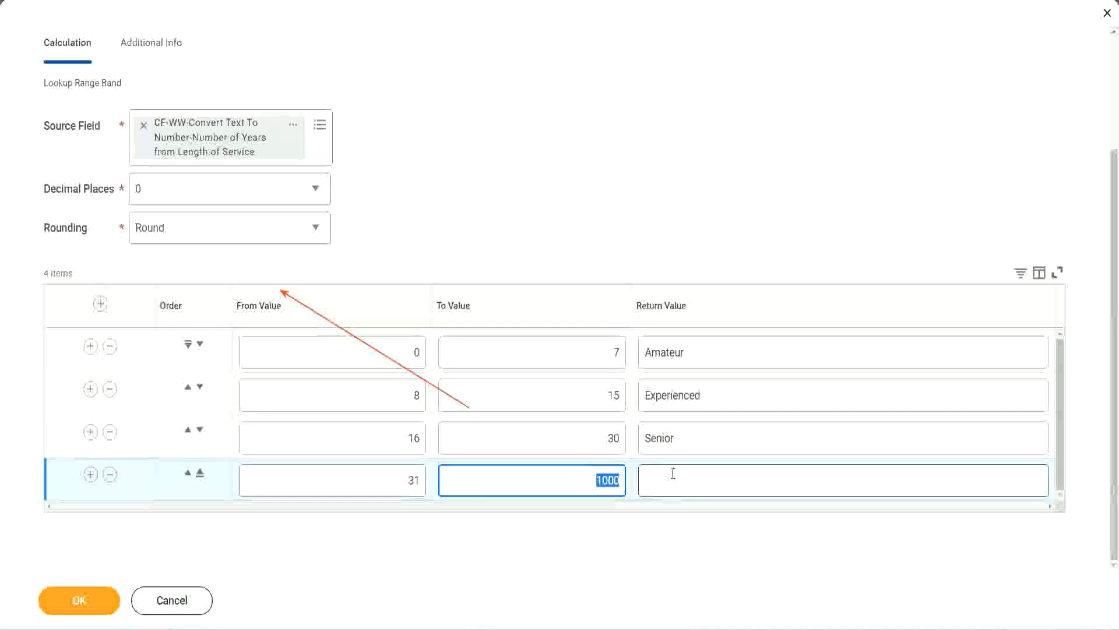
left_click(587, 475)
left_click_drag(587, 475, 627, 478)
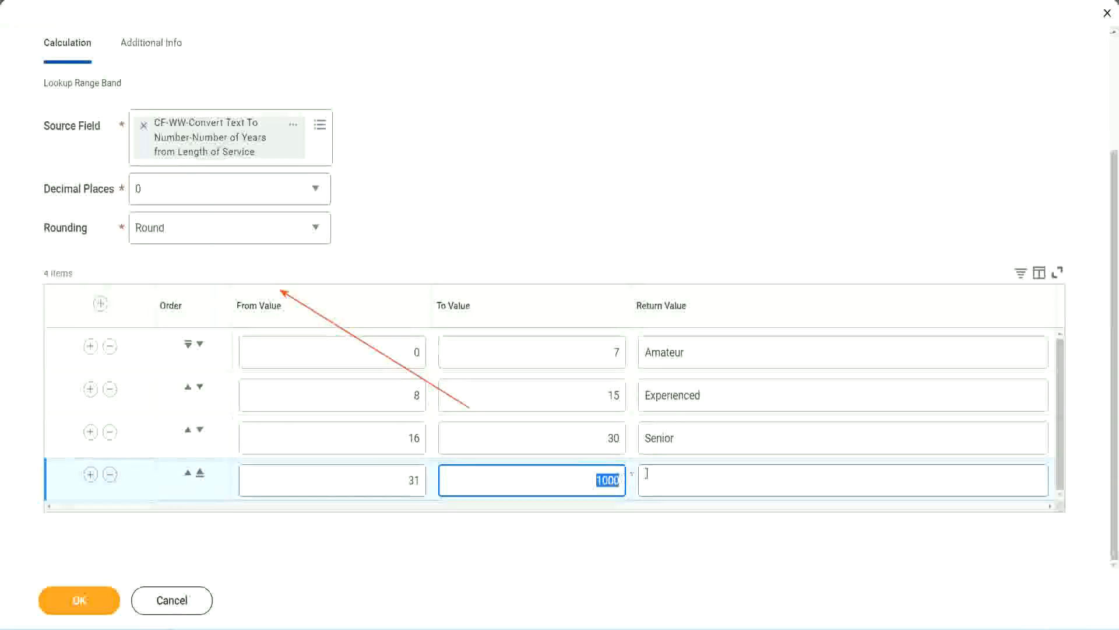
left_click(699, 481)
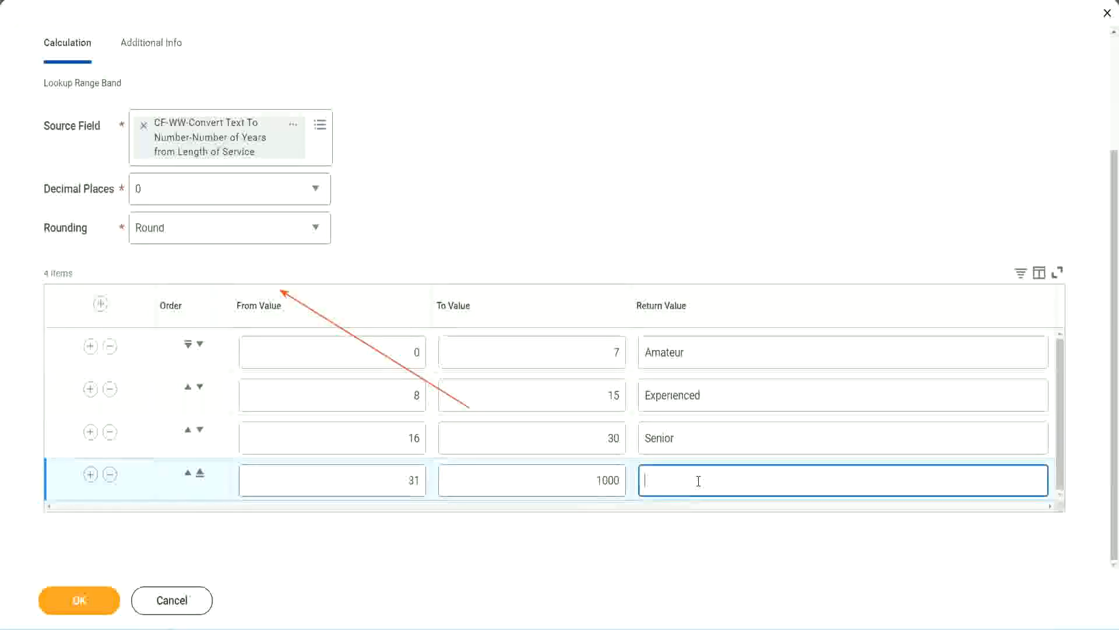
type("Legend")
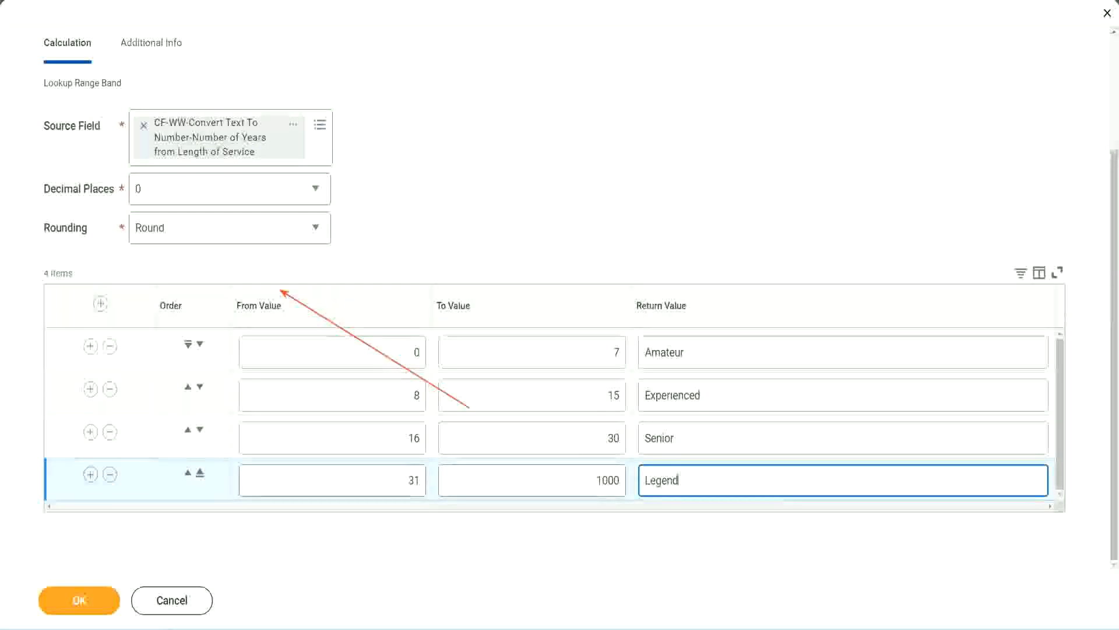
- Review the From, To and Return Values of the four range bands, from Amateur through Legend
left_click(521, 192)
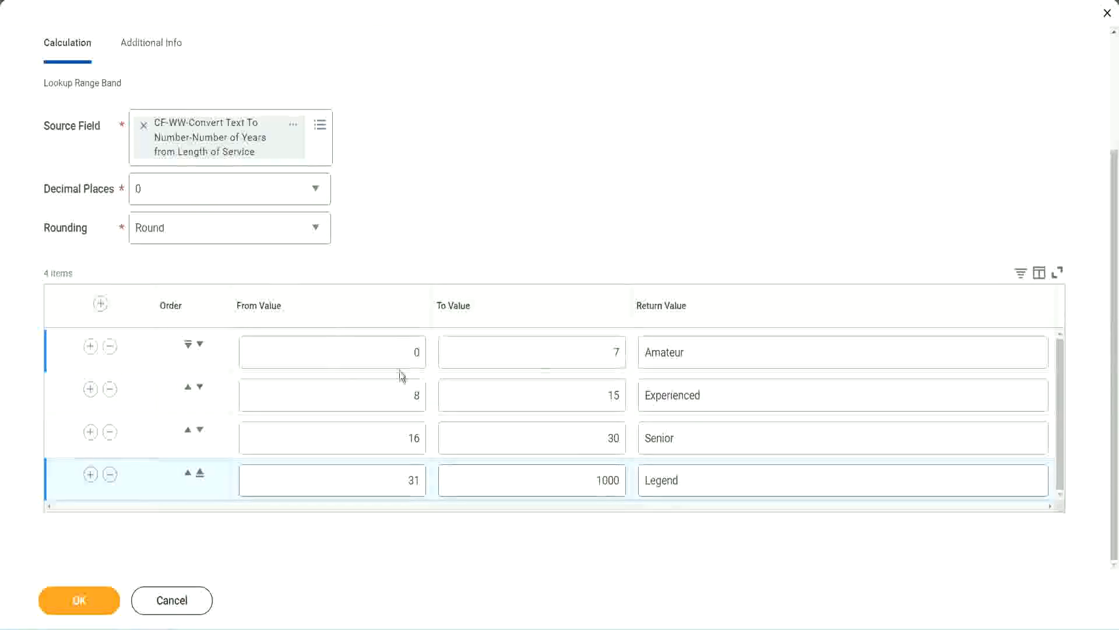
left_click(728, 351)
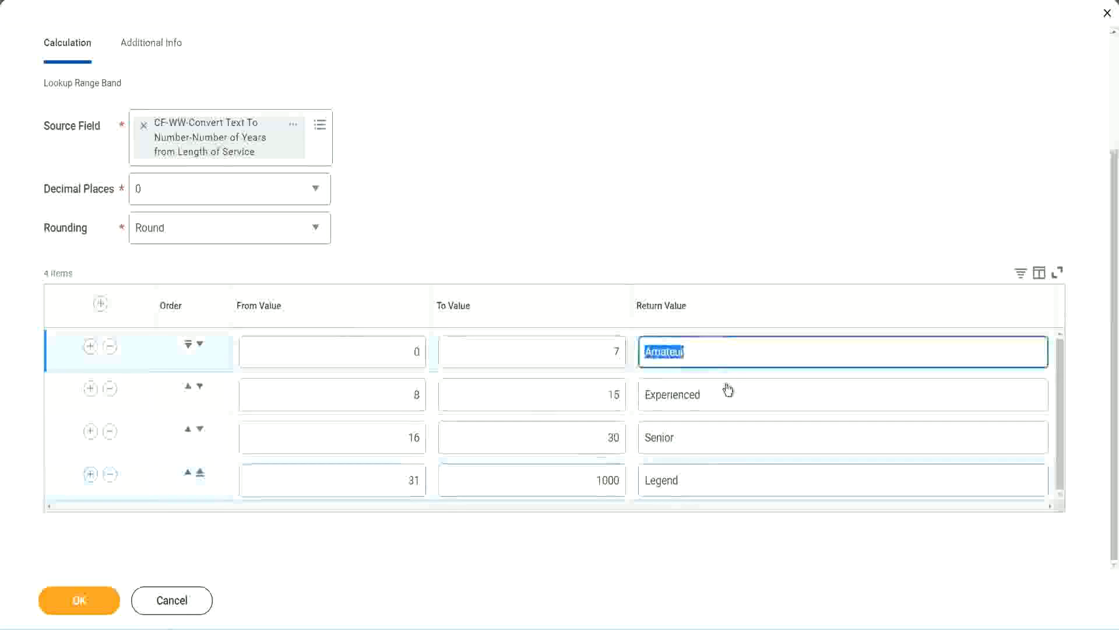
left_click(725, 397)
left_click(707, 446)
left_click(705, 479)
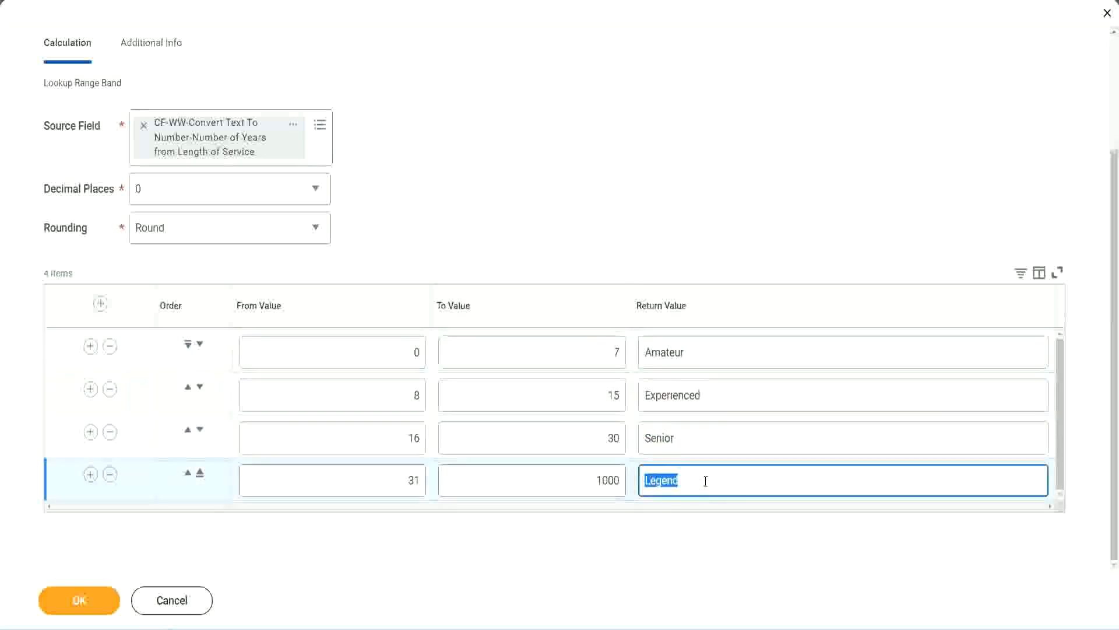
left_click(356, 352)
left_click(574, 343)
left_click(733, 356)
left_click(725, 400)
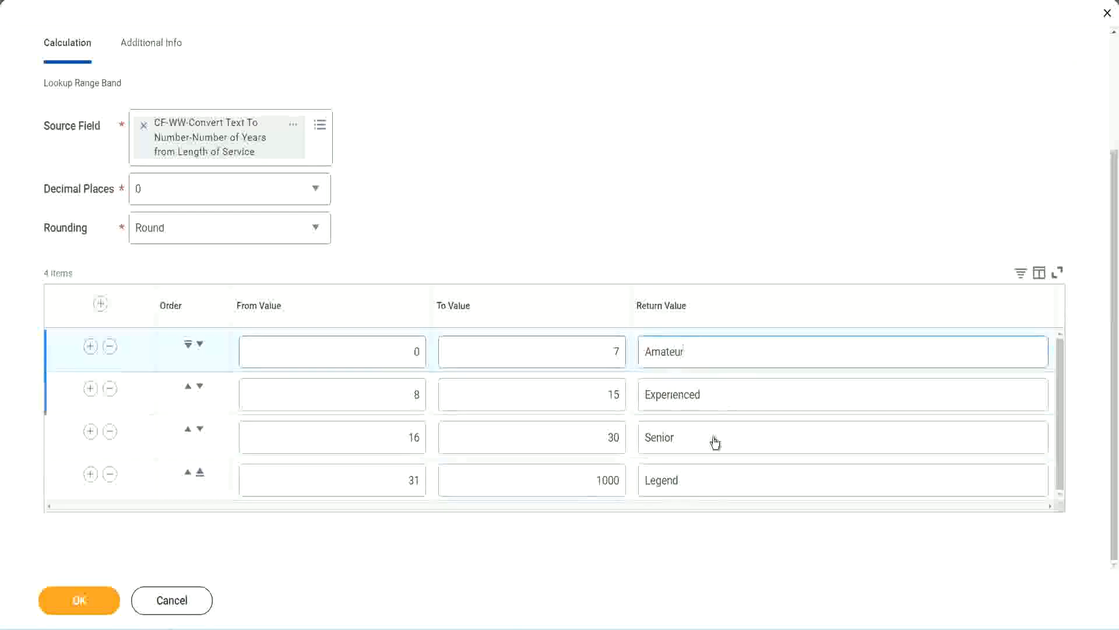
left_click(713, 441)
left_click(704, 476)
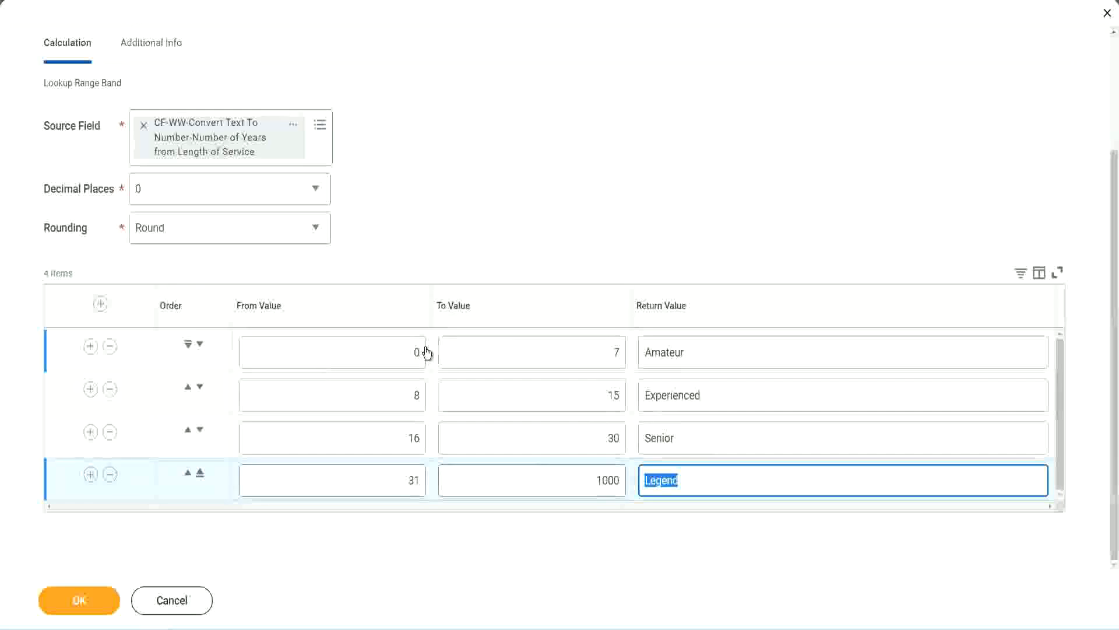
left_click(541, 286)
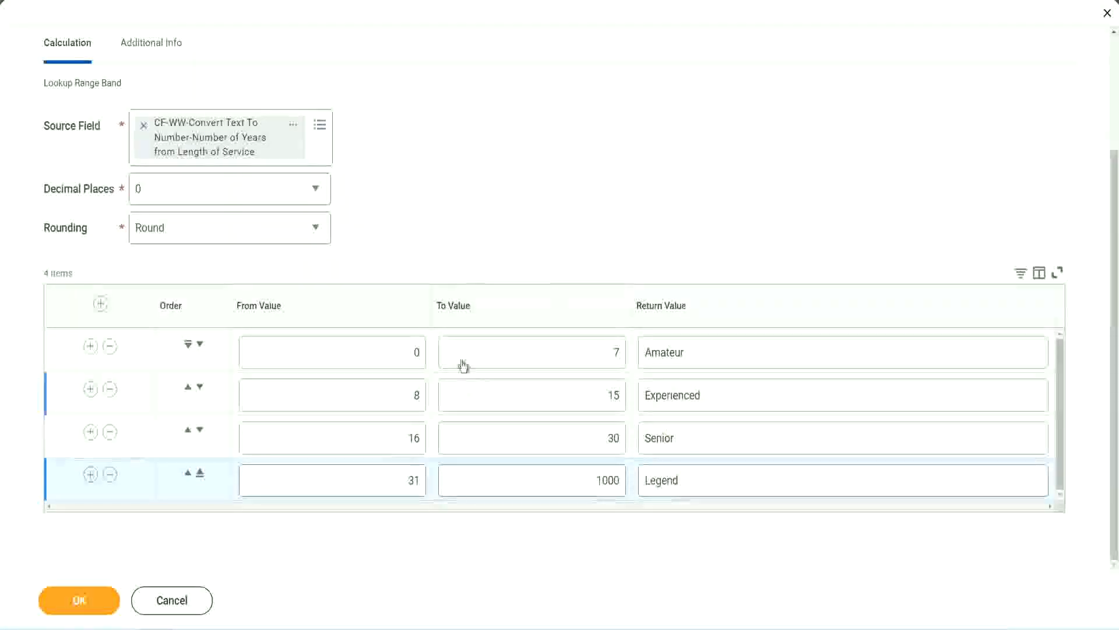
- Save the Lookup Range Band calculated field and copy its name from the save confirmation
left_click(78, 597)
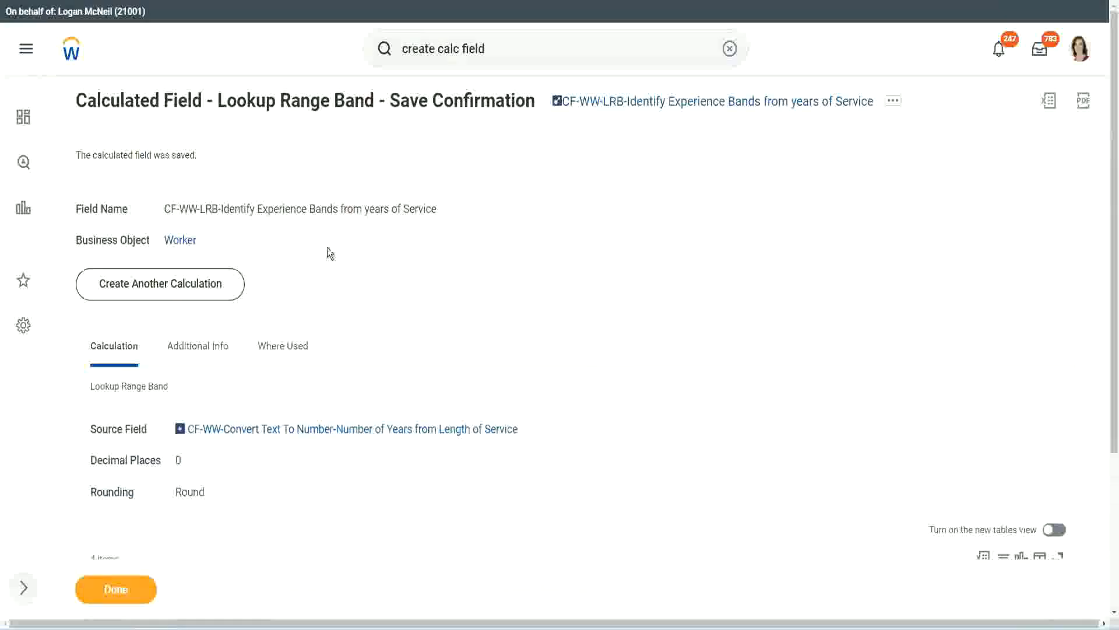
right_click(651, 104)
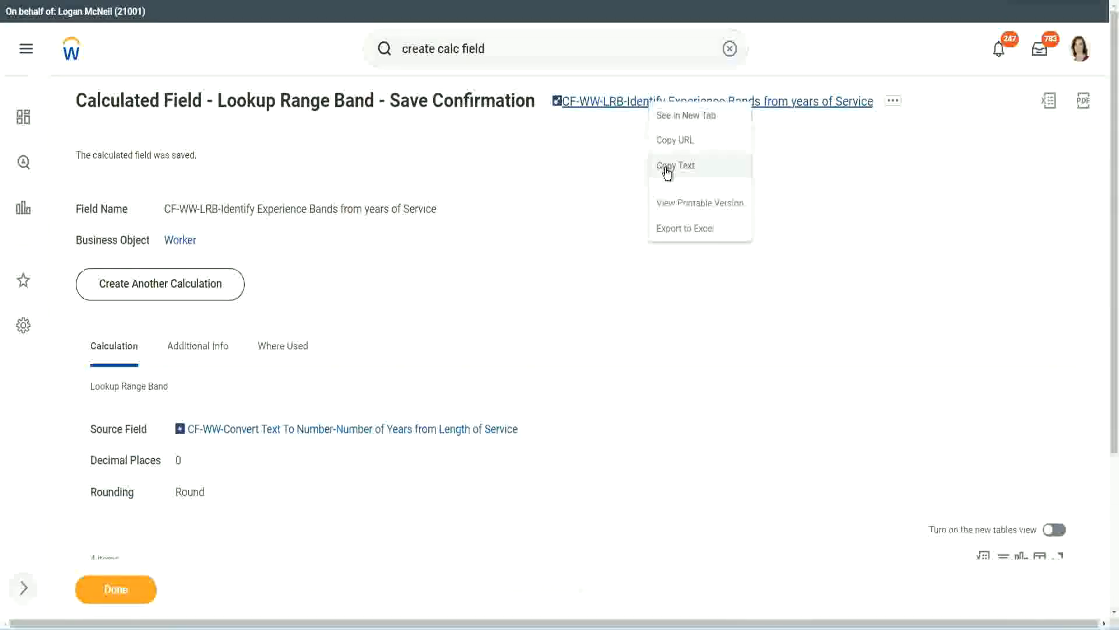
left_click(666, 172)
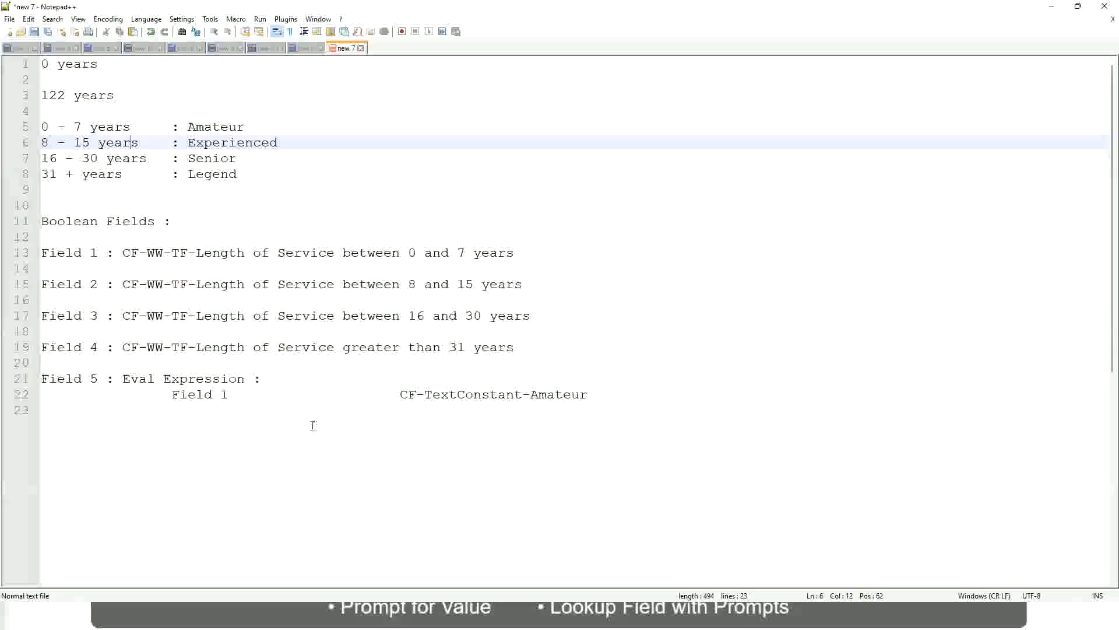
- Add the amount 10,000 USD on a new line a few lines below the Eval Expression notes
left_click(313, 425)
key("Return")
key("Return")
key("Return")
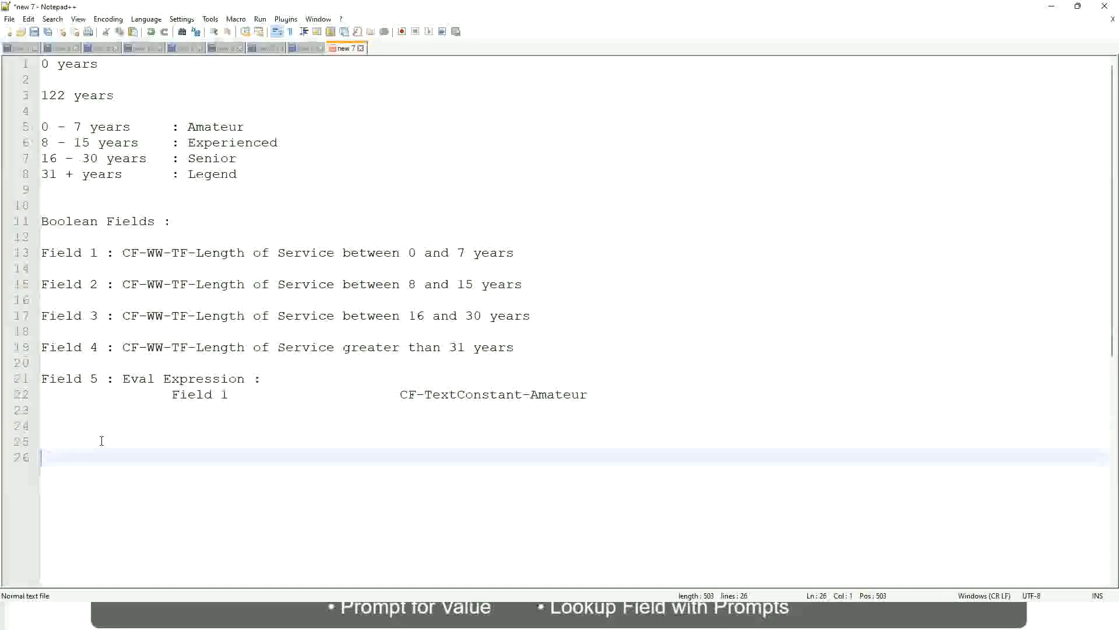
type("10,000 USD")
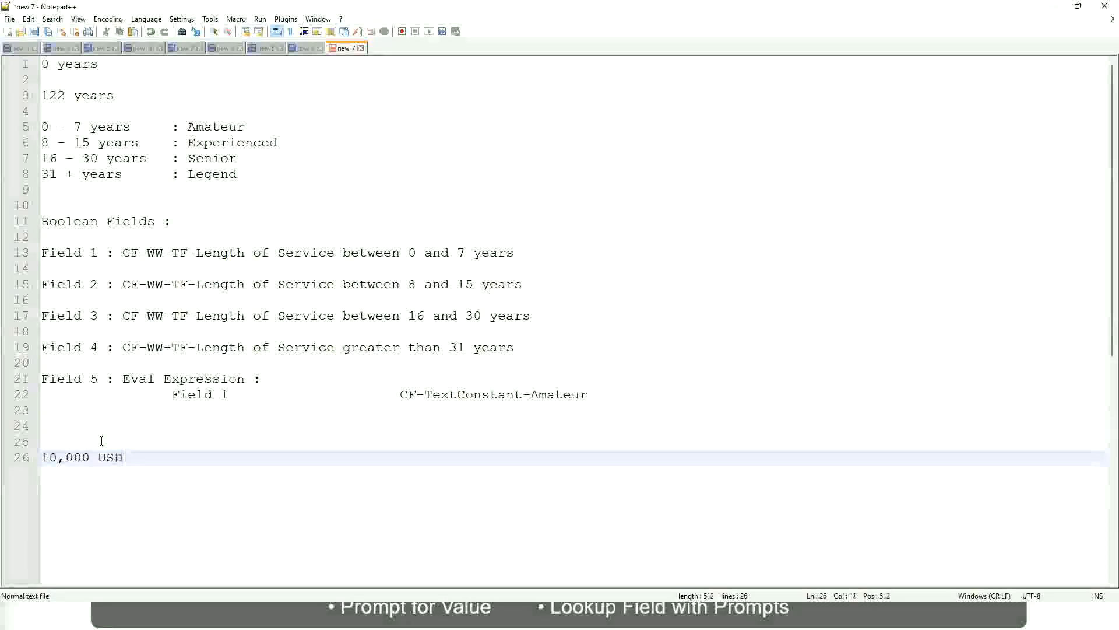
- Enter 1,000,000 further along the 10,000 USD line, separated by a wide tabbed gap
key("Tab")
key("Tab")
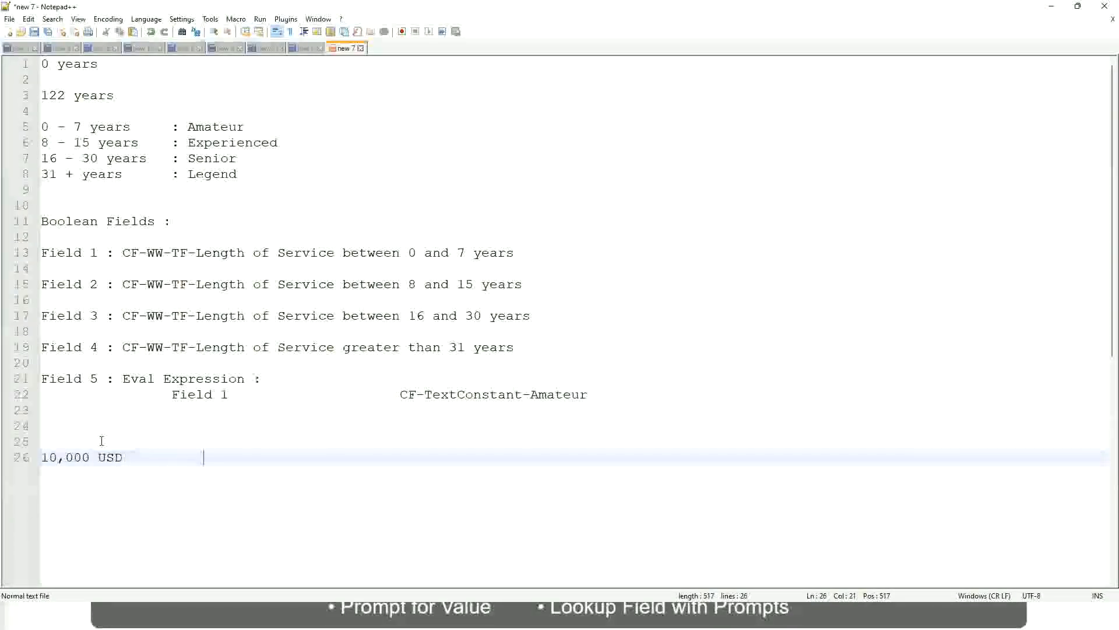
key("Tab")
key("Tab")
type("1,000")
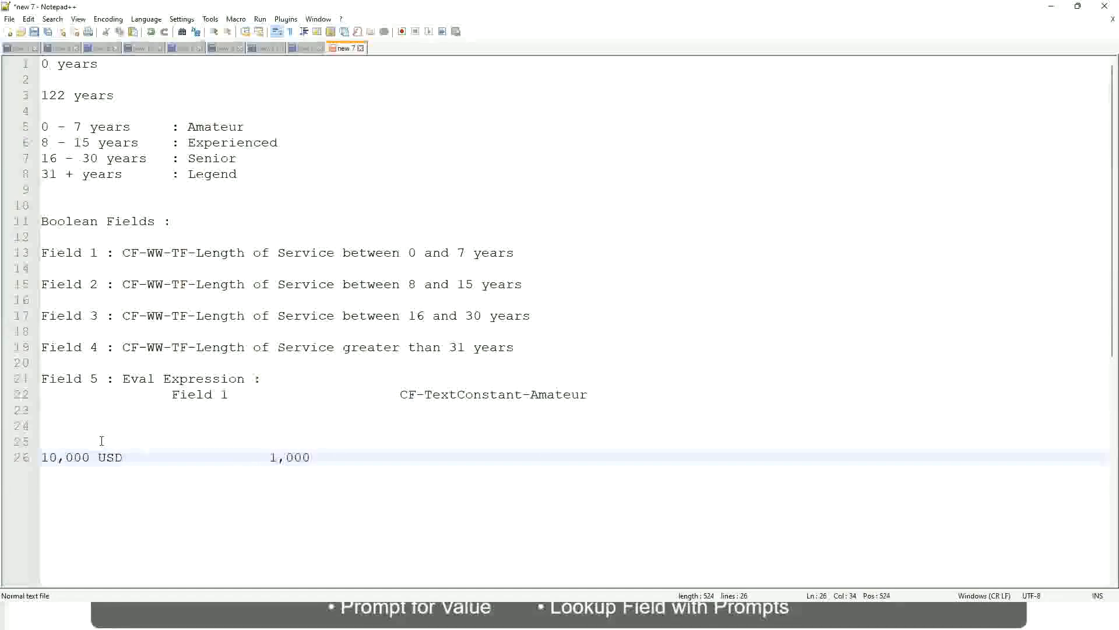
type(",000")
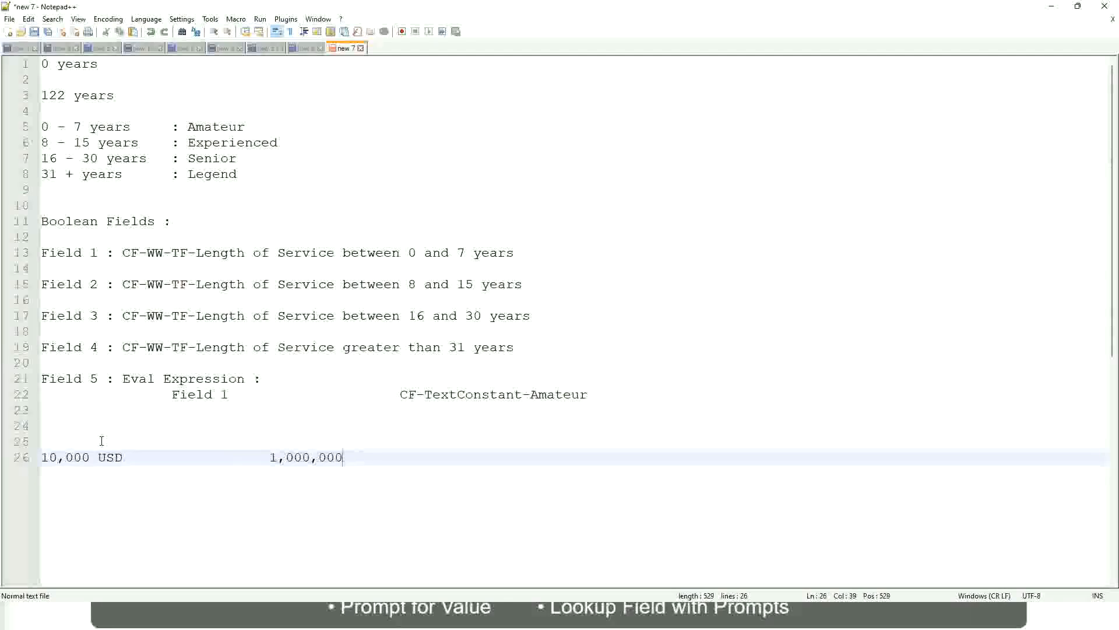
- Check the digits of the 1,000,000 amount and append the currency USD after it
key("Left")
key("Left")
key("Left")
key("Left")
key("Left")
key("Left")
key("Left")
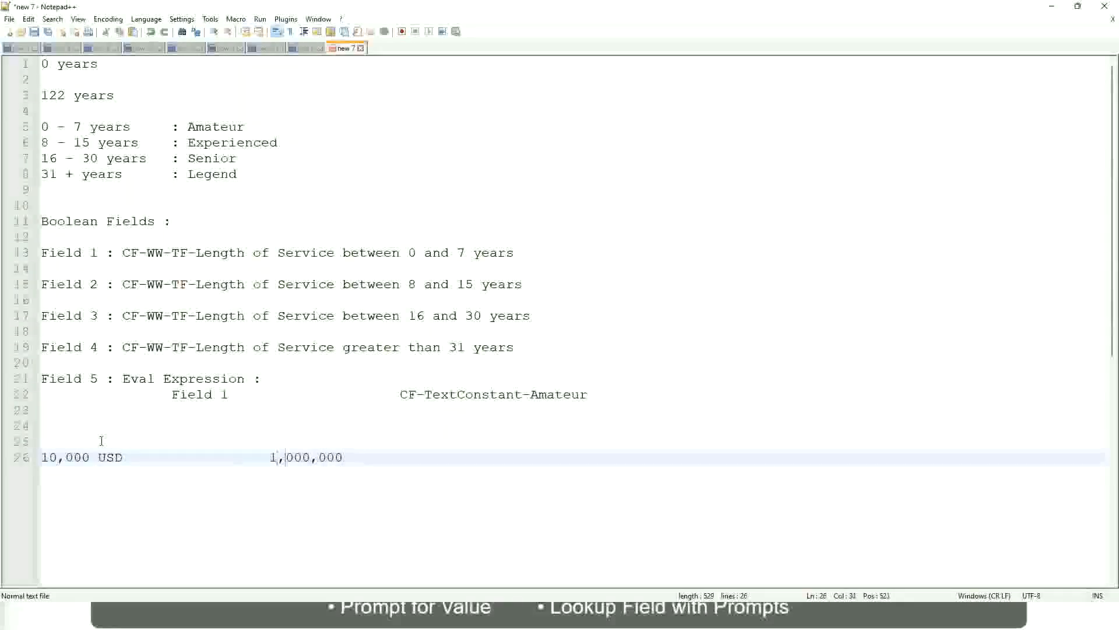
key("Right")
key("Right")
key("Right")
key("Right")
key("Right")
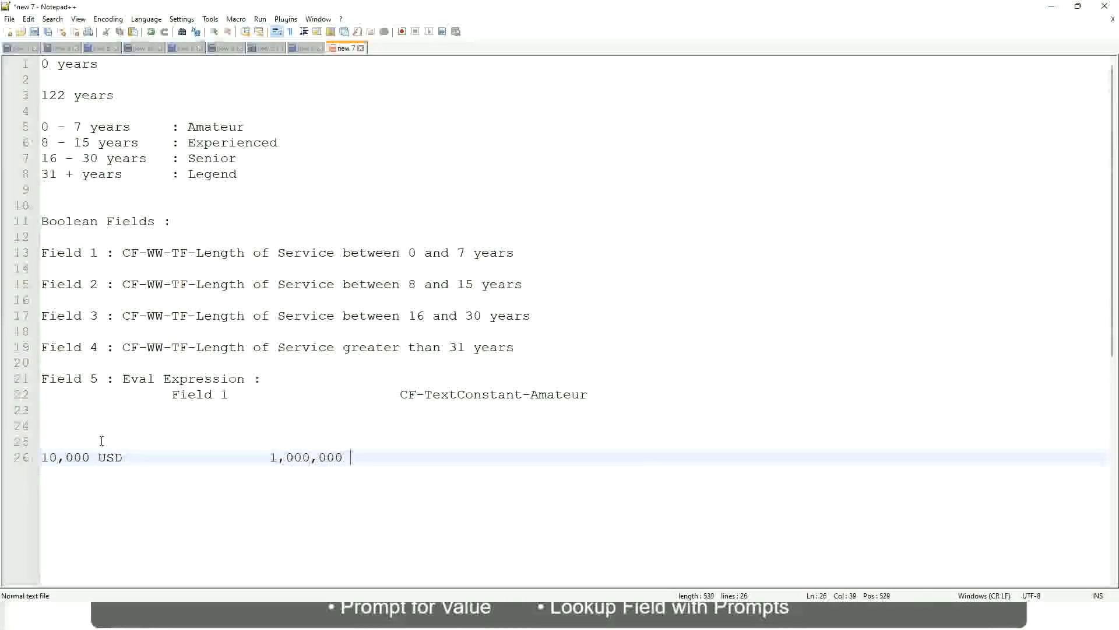
type("USD")
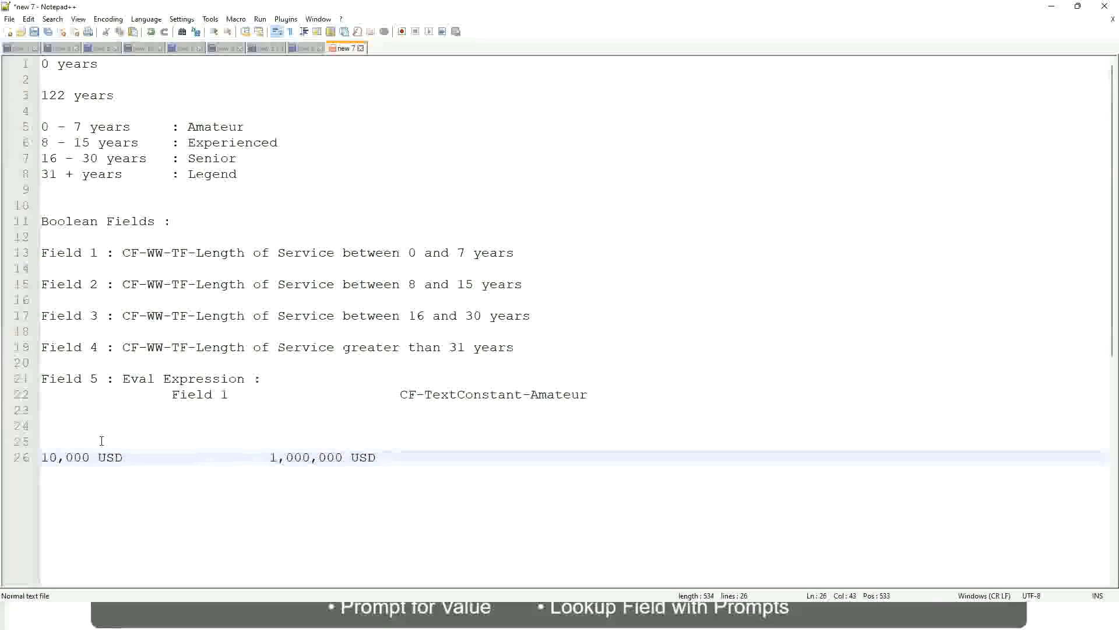
- Add the range line "10 - 50,000 : Low" below the USD amounts, leaving one blank line between
key("Return")
key("Return")
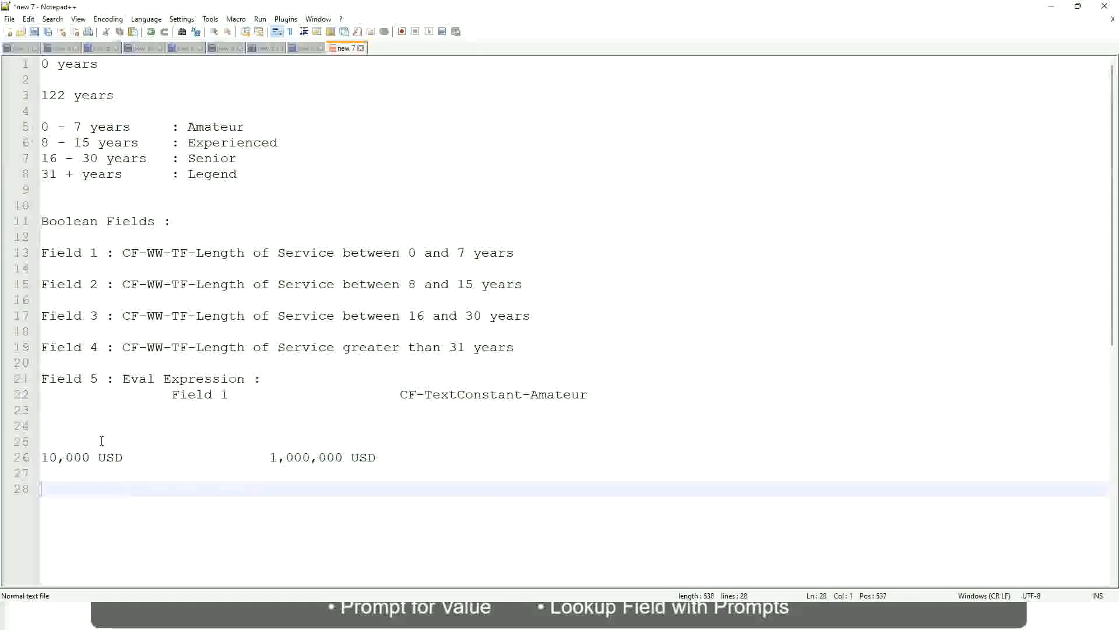
type("10 - 50,000")
key("Tab")
key("Tab")
key("Tab")
key("Tab")
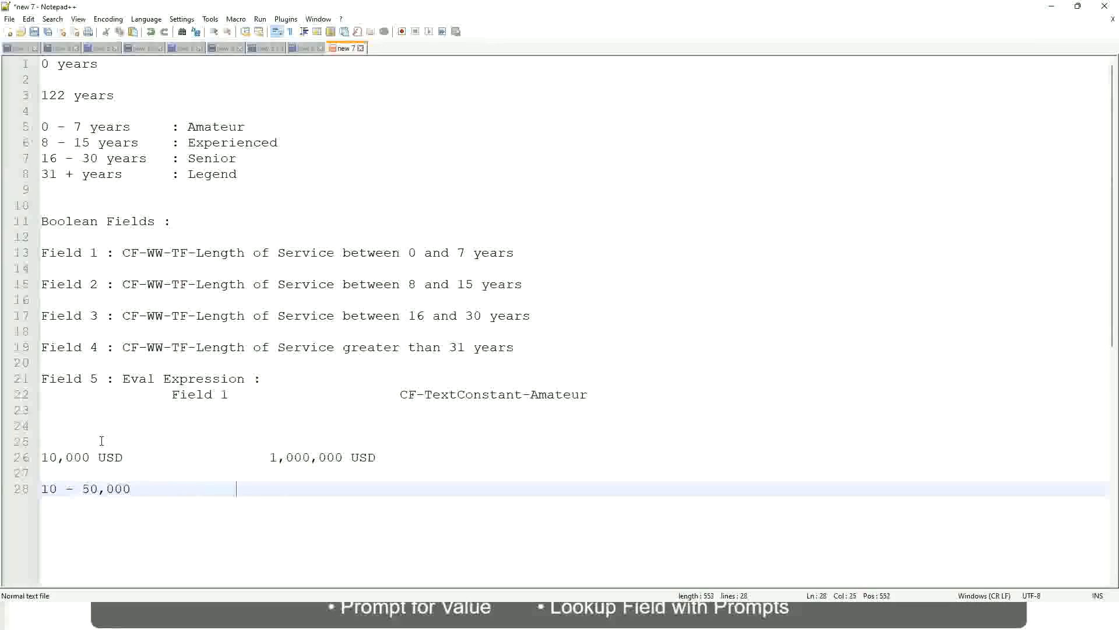
type(": Low")
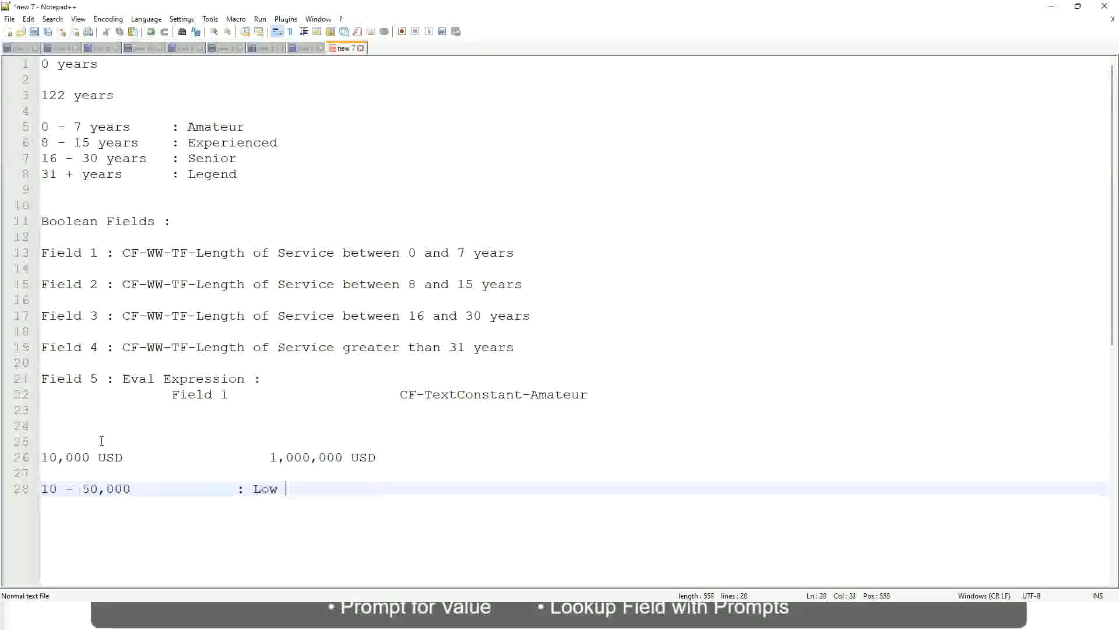
- Add the range line "50,001 - 150,000 : Medium" directly under the Low range, with its label aligned
key("Return")
key("Return")
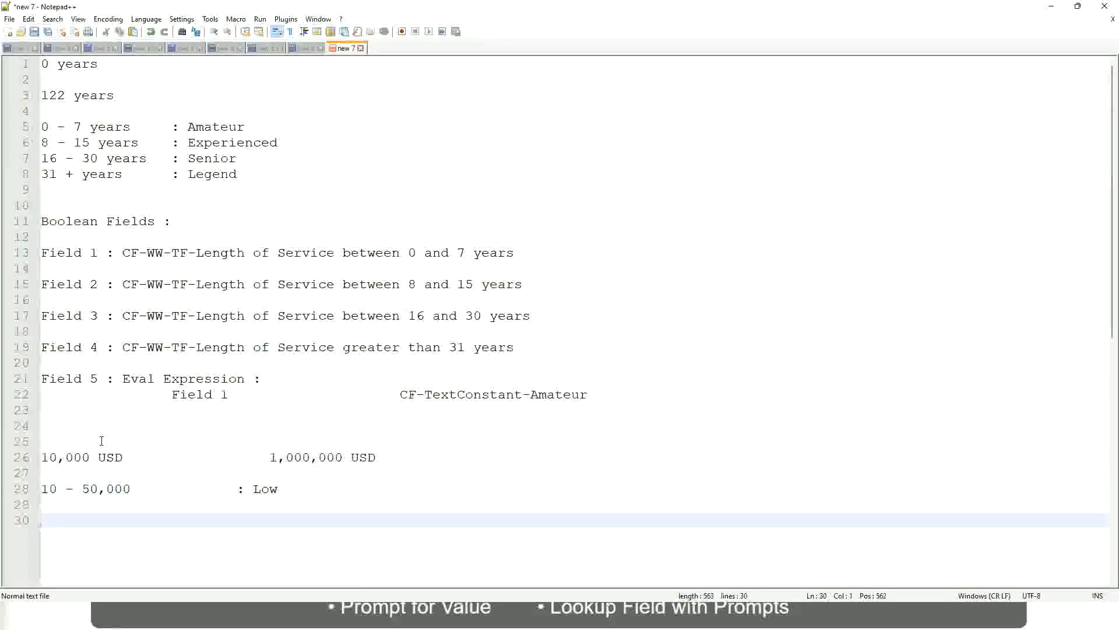
key("Up")
type("5")
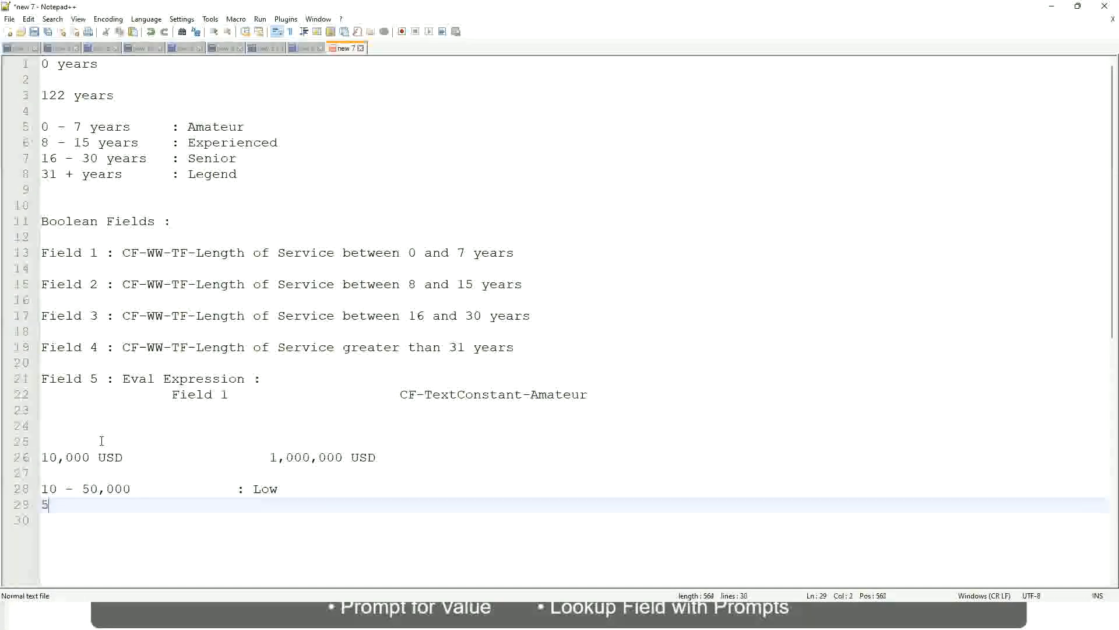
type("0,001 ")
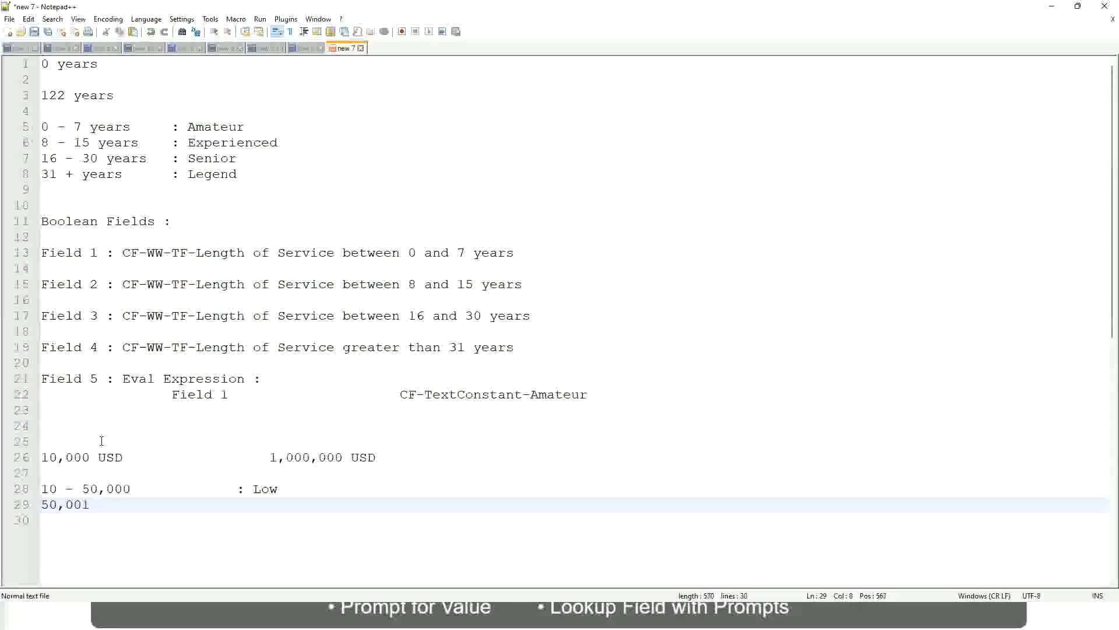
type("- 150,000")
key("Tab")
key("Tab")
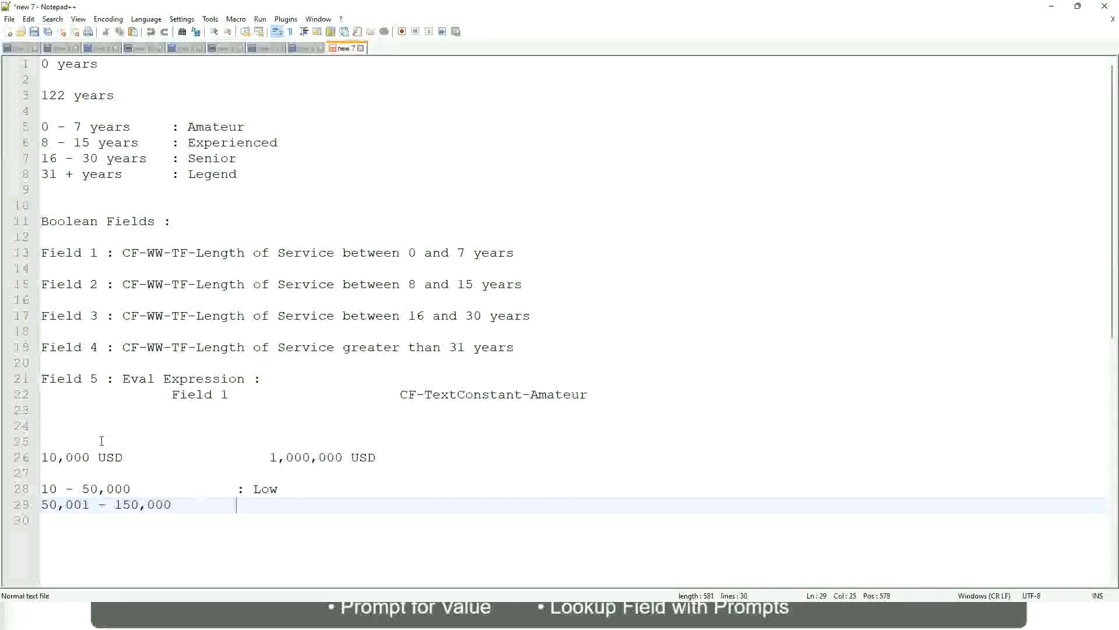
type(": Medium")
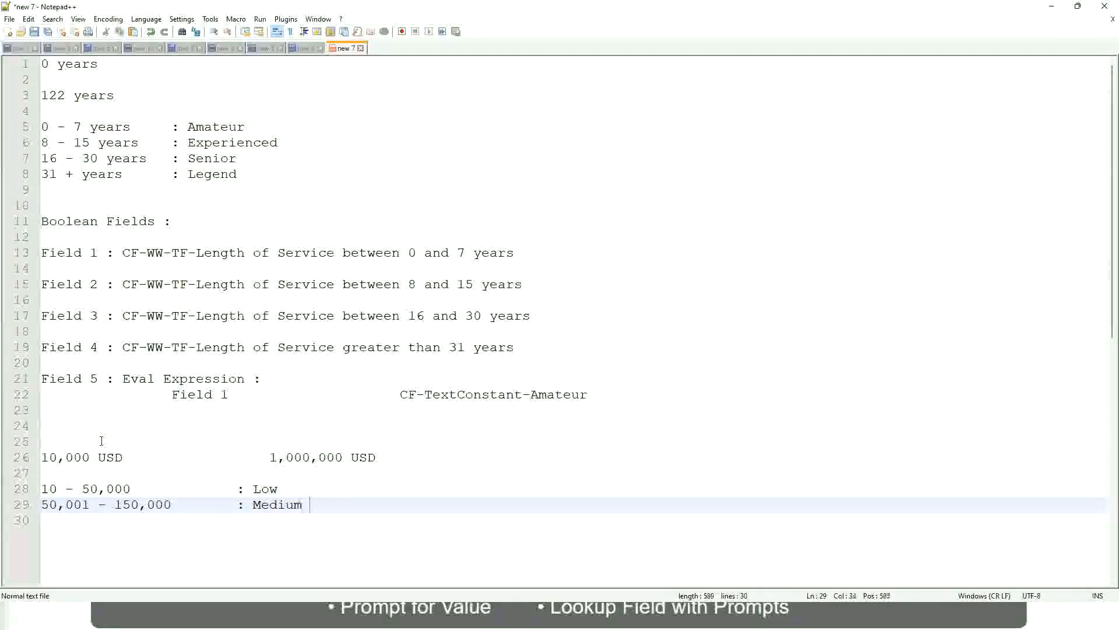
- Add the range line "> 150,000 : High" directly under the Medium range
key("Return")
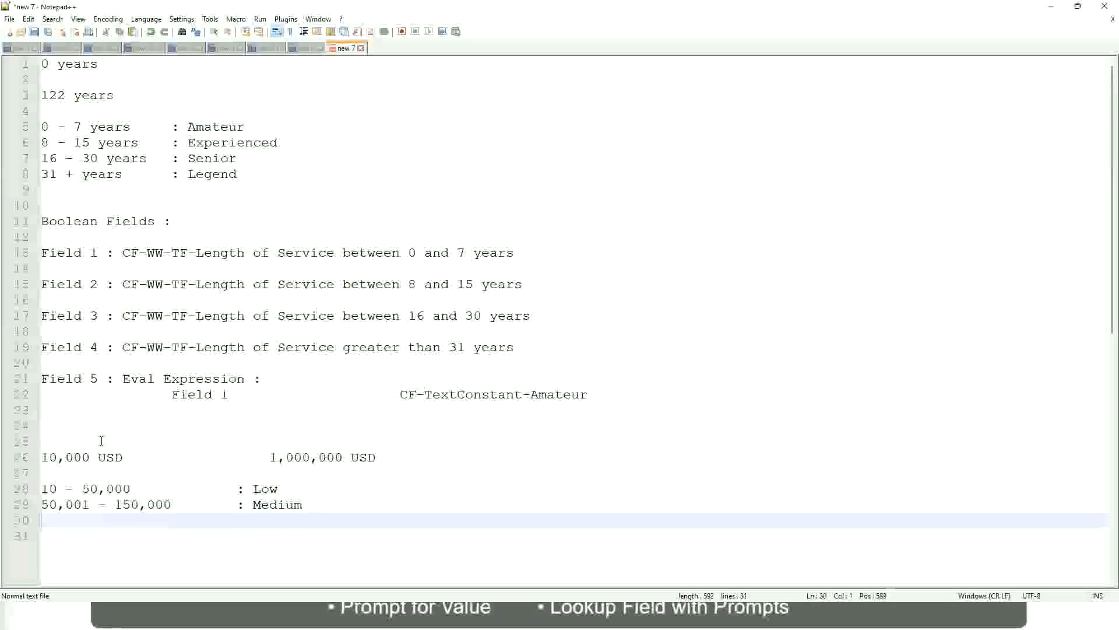
type("> 1")
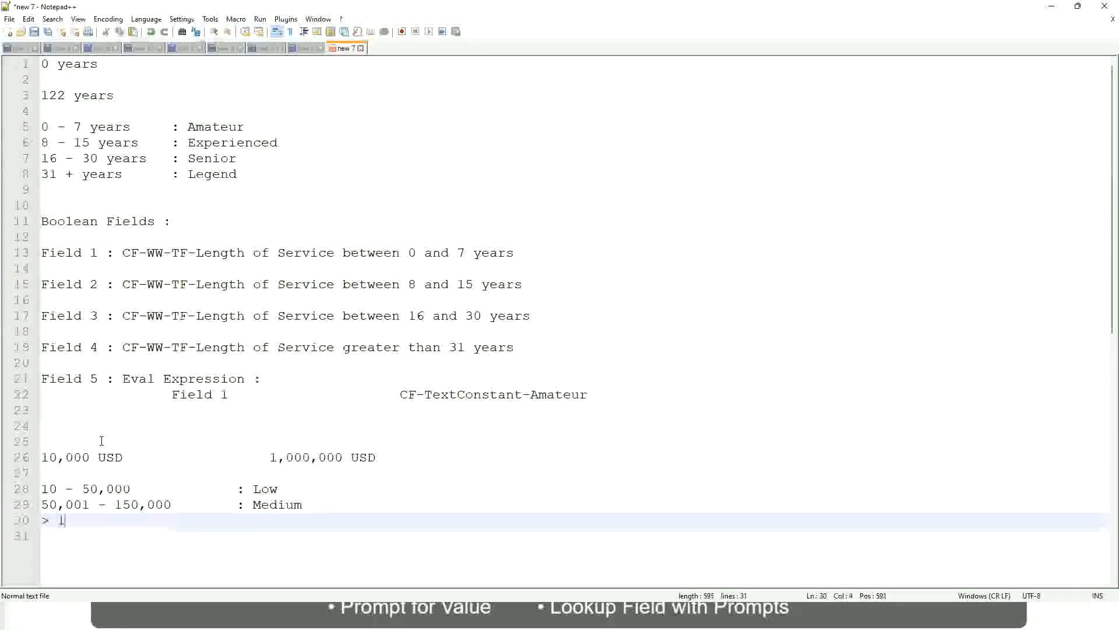
type("50")
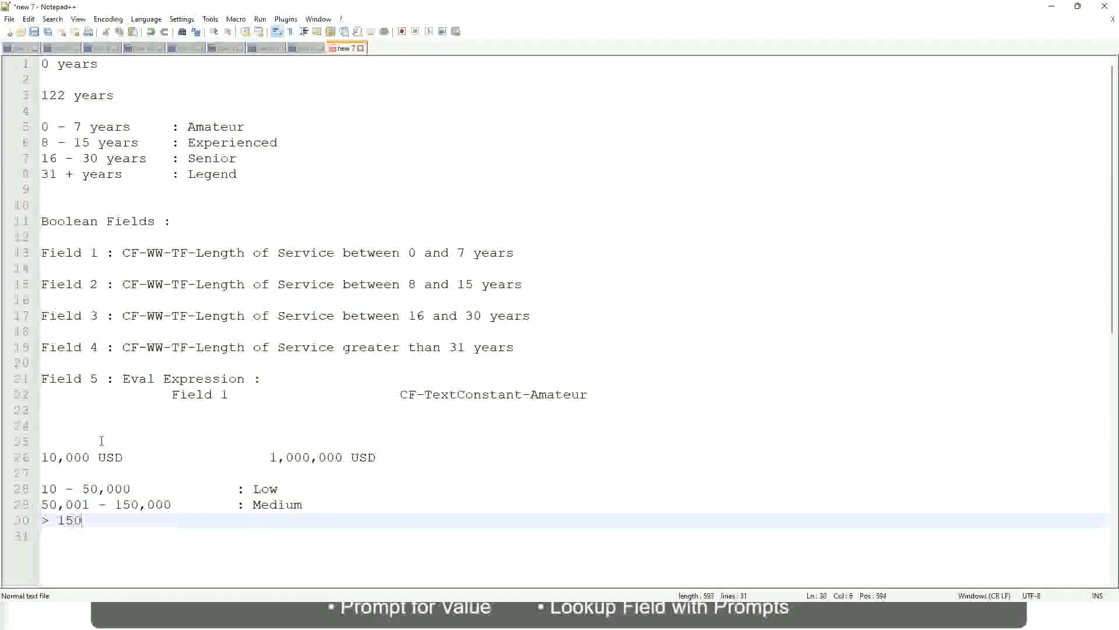
type(",000\t\t\t\t")
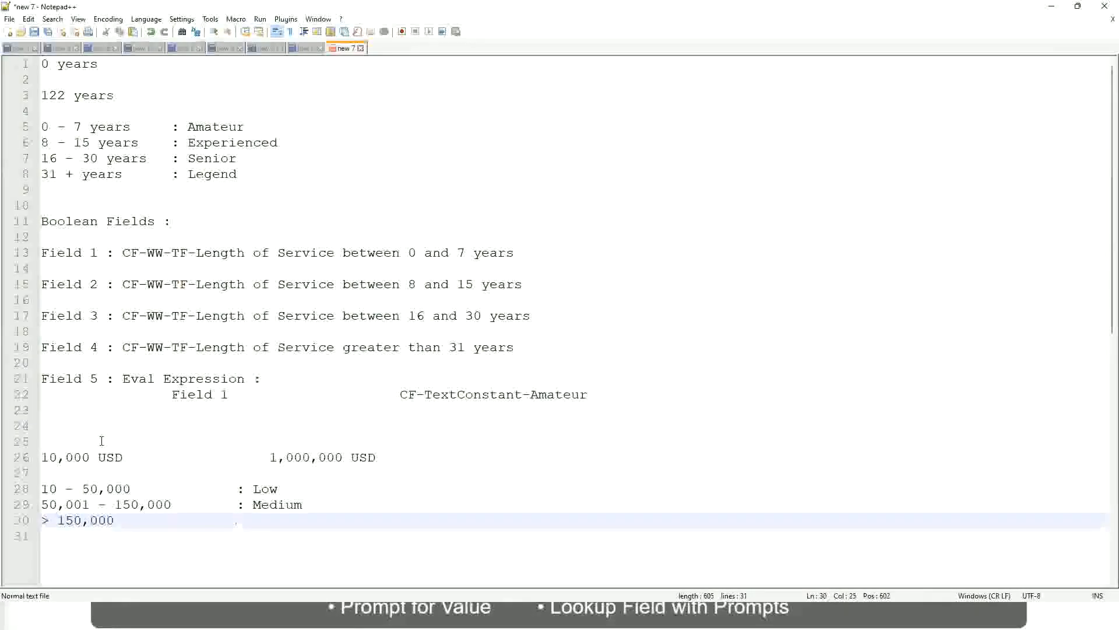
type(": High")
- Review the lowest and highest USD amounts against the Low, Medium and High range lines
left_click(35, 457)
left_click(49, 457)
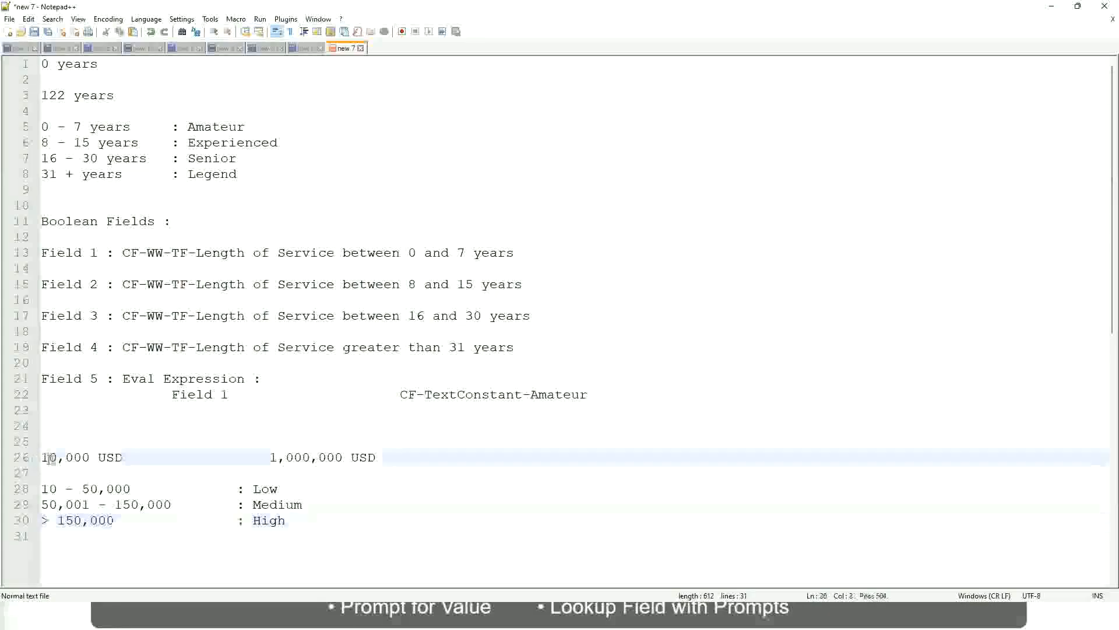
double_click(334, 457)
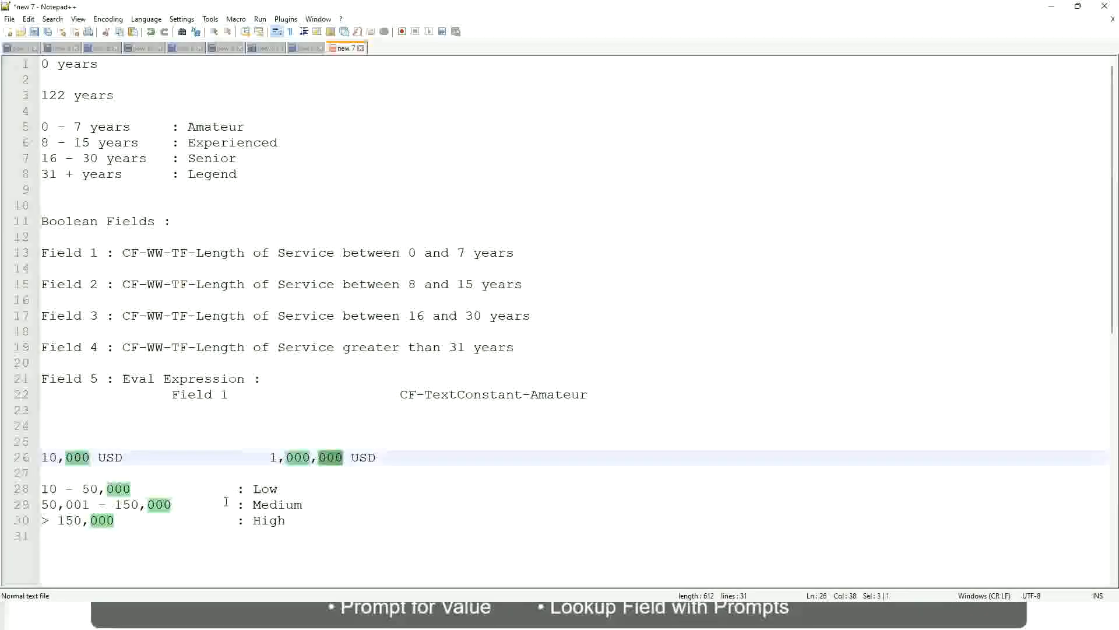
left_click(204, 504)
left_click(36, 457)
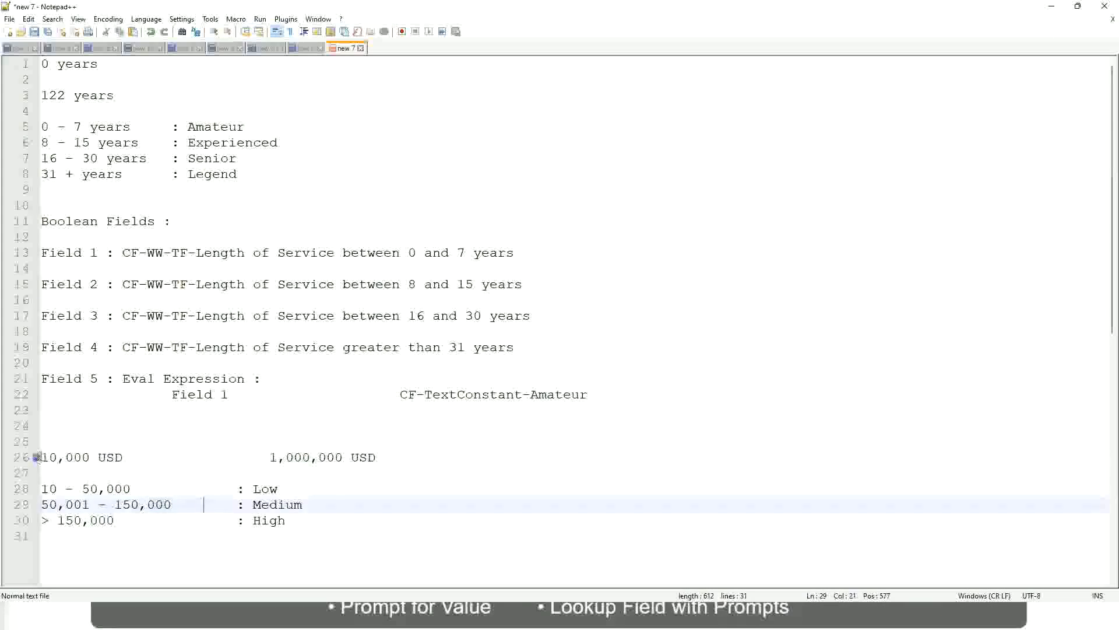
left_click(346, 459)
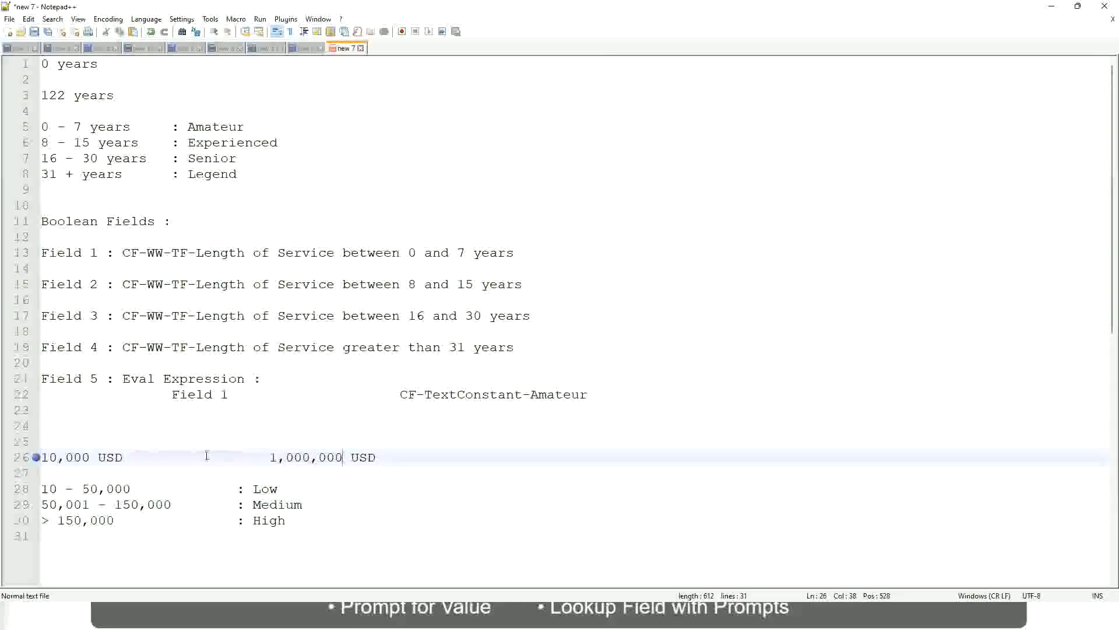
left_click(275, 489)
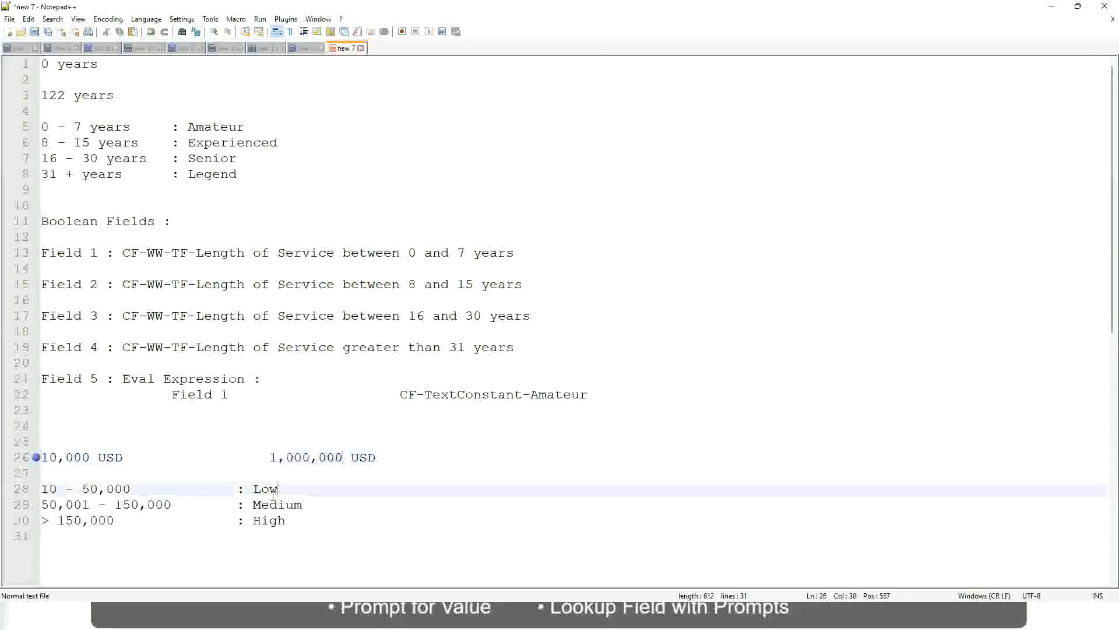
left_click(272, 495)
left_click(269, 511)
left_click(269, 527)
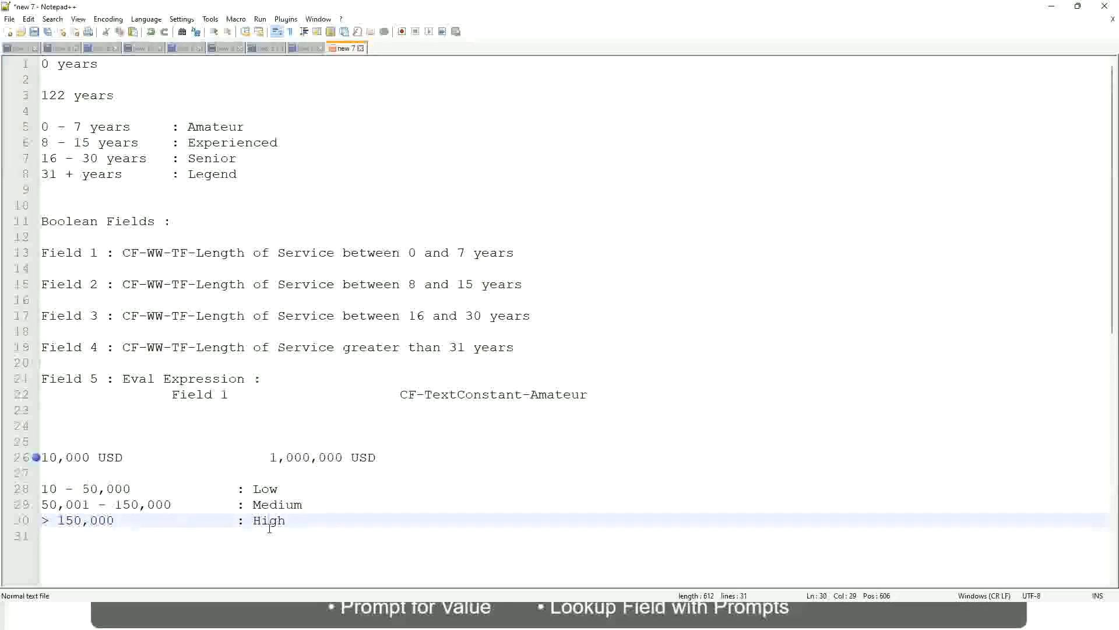
left_click(143, 477)
left_click(274, 534)
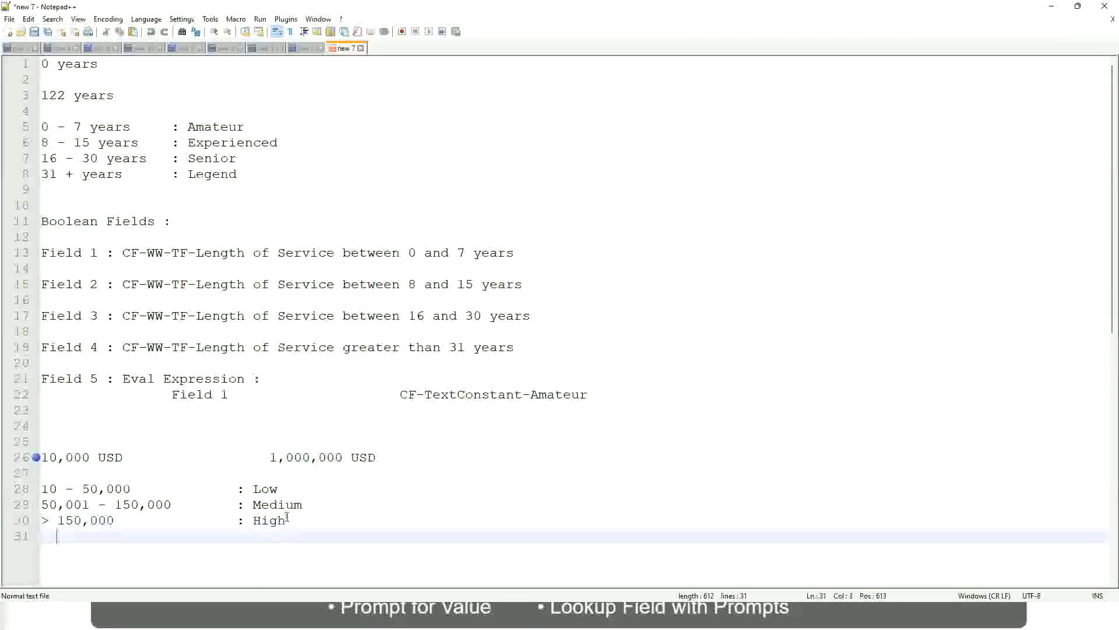
left_click(288, 518)
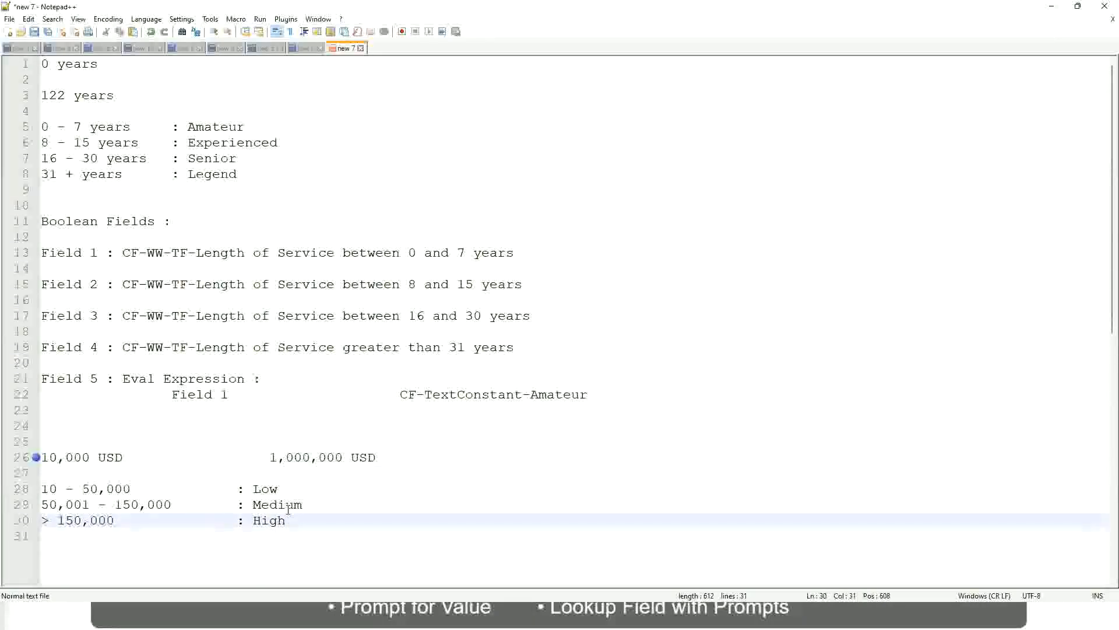